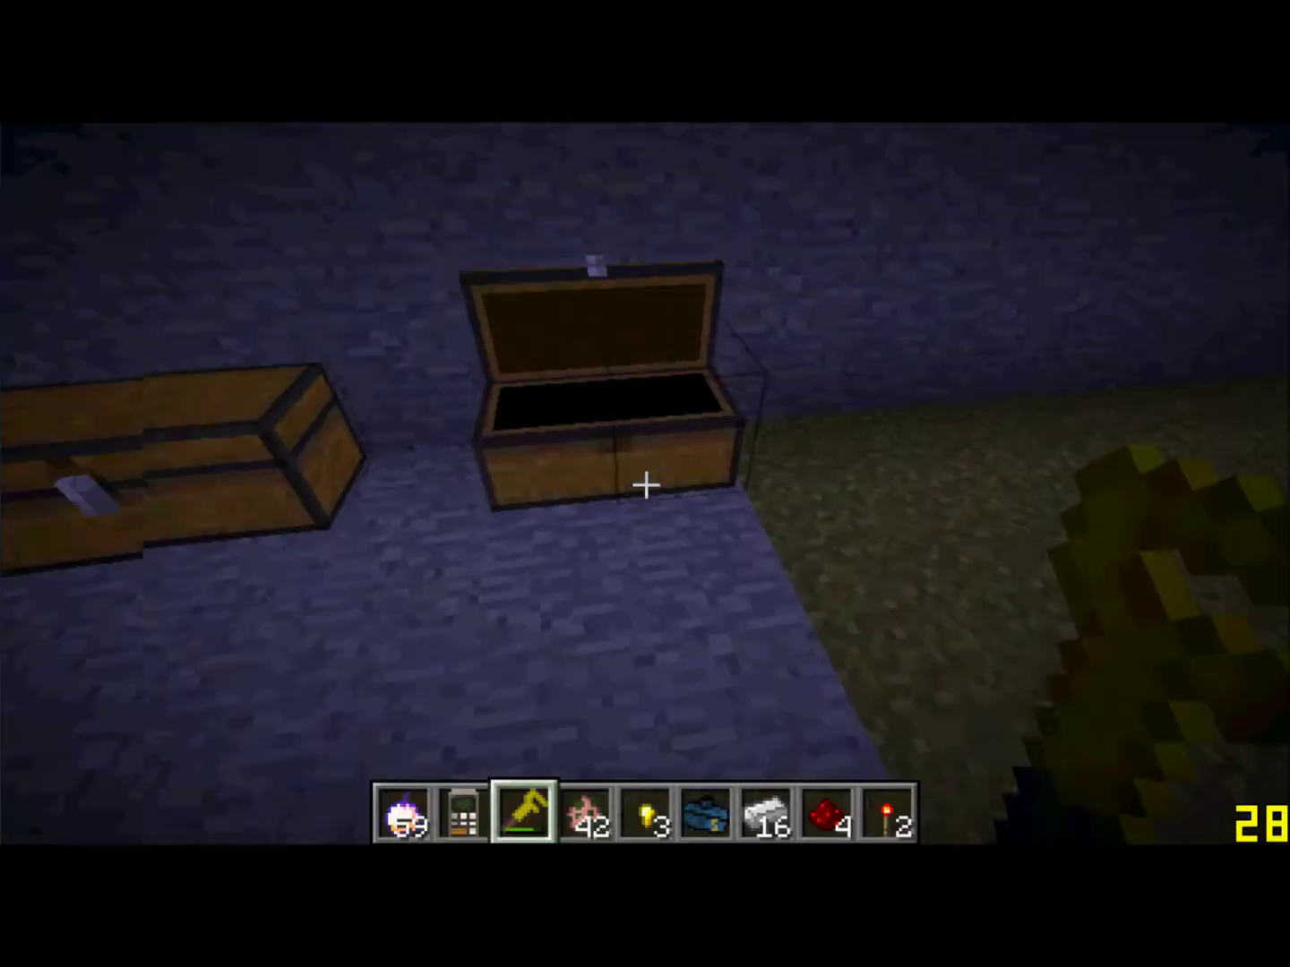
pyautogui.scroll(-3, 645, 484)
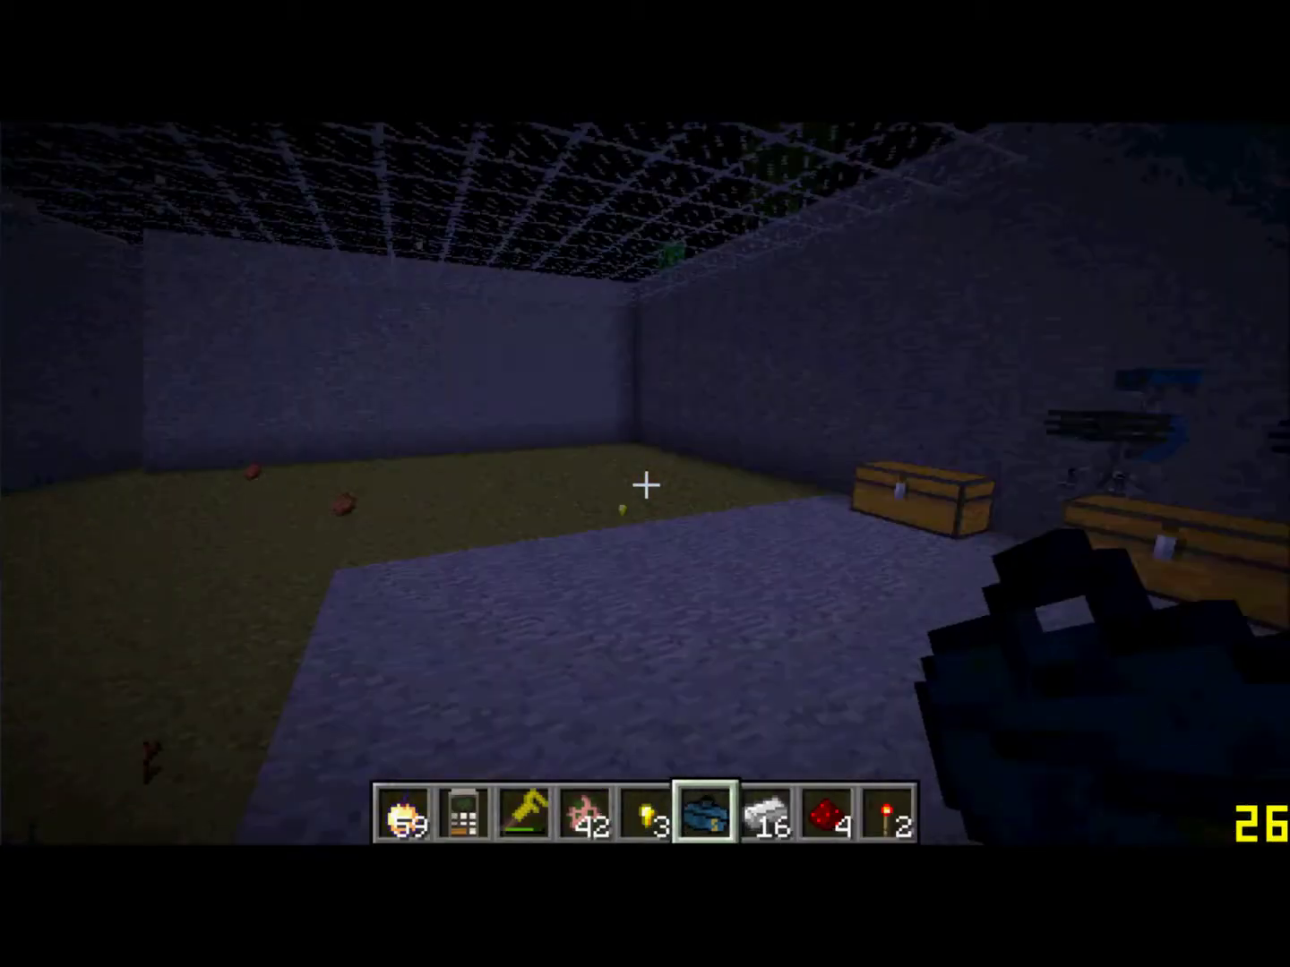
pyautogui.press('e')
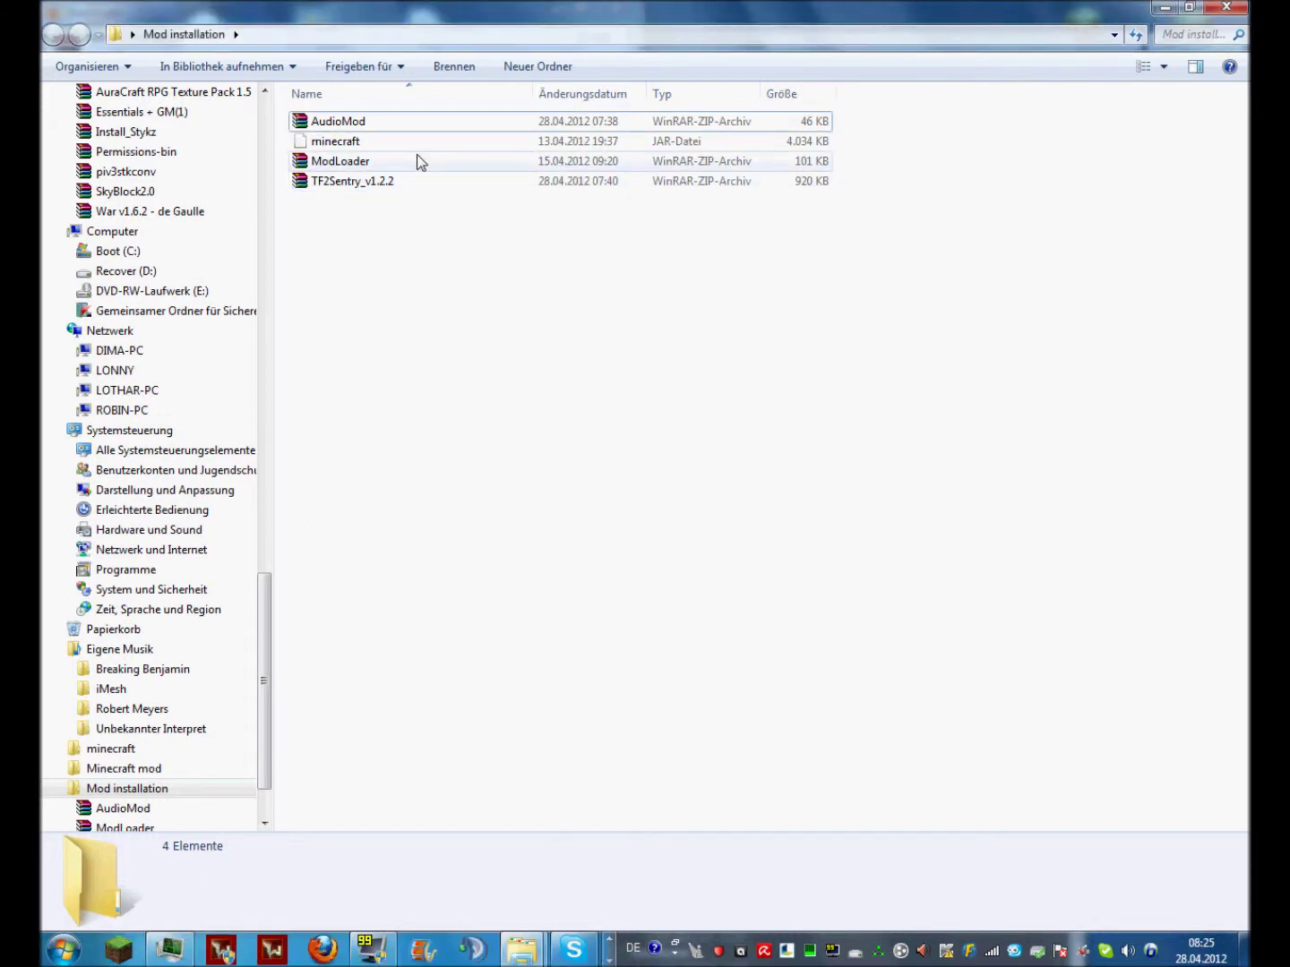
# Open minecraft.jar from the Mod installation folder with WinRAR, dismiss the licence reminder, and snap the archive window to the right half of the desktop.
pyautogui.rightClick(403, 142)
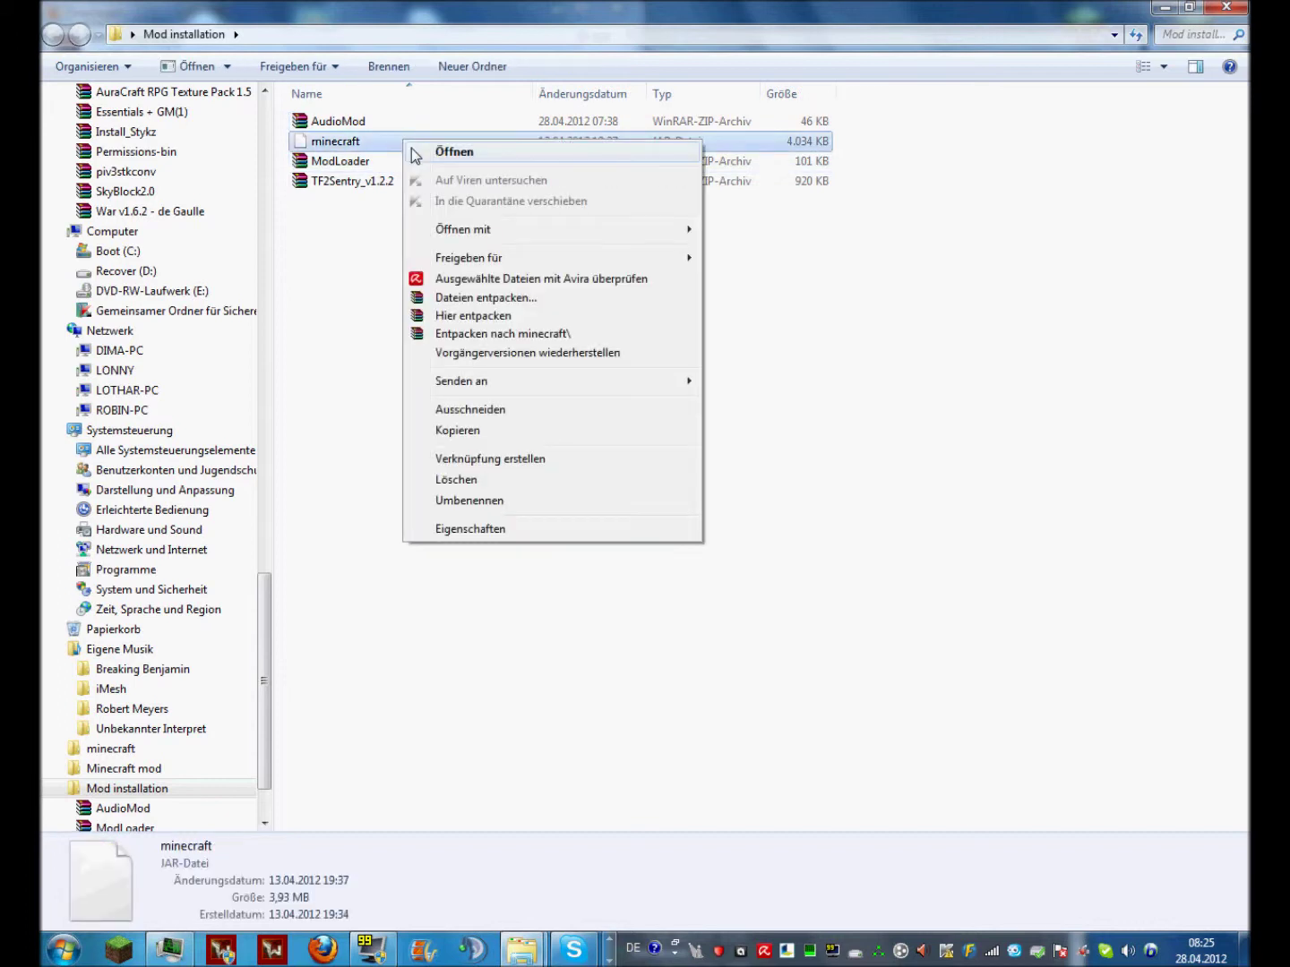
pyautogui.moveTo(531, 243)
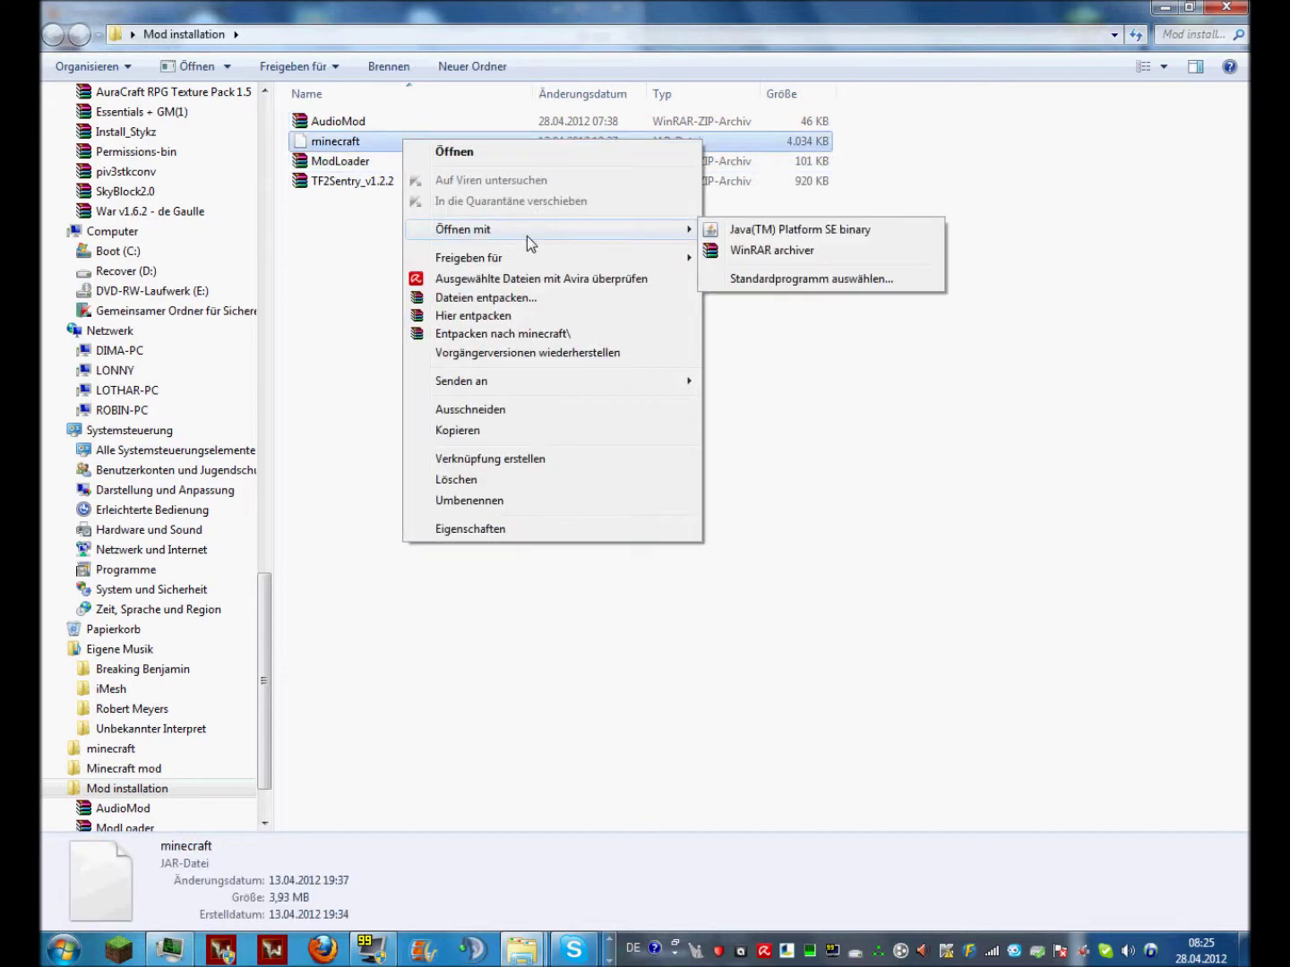
pyautogui.click(788, 251)
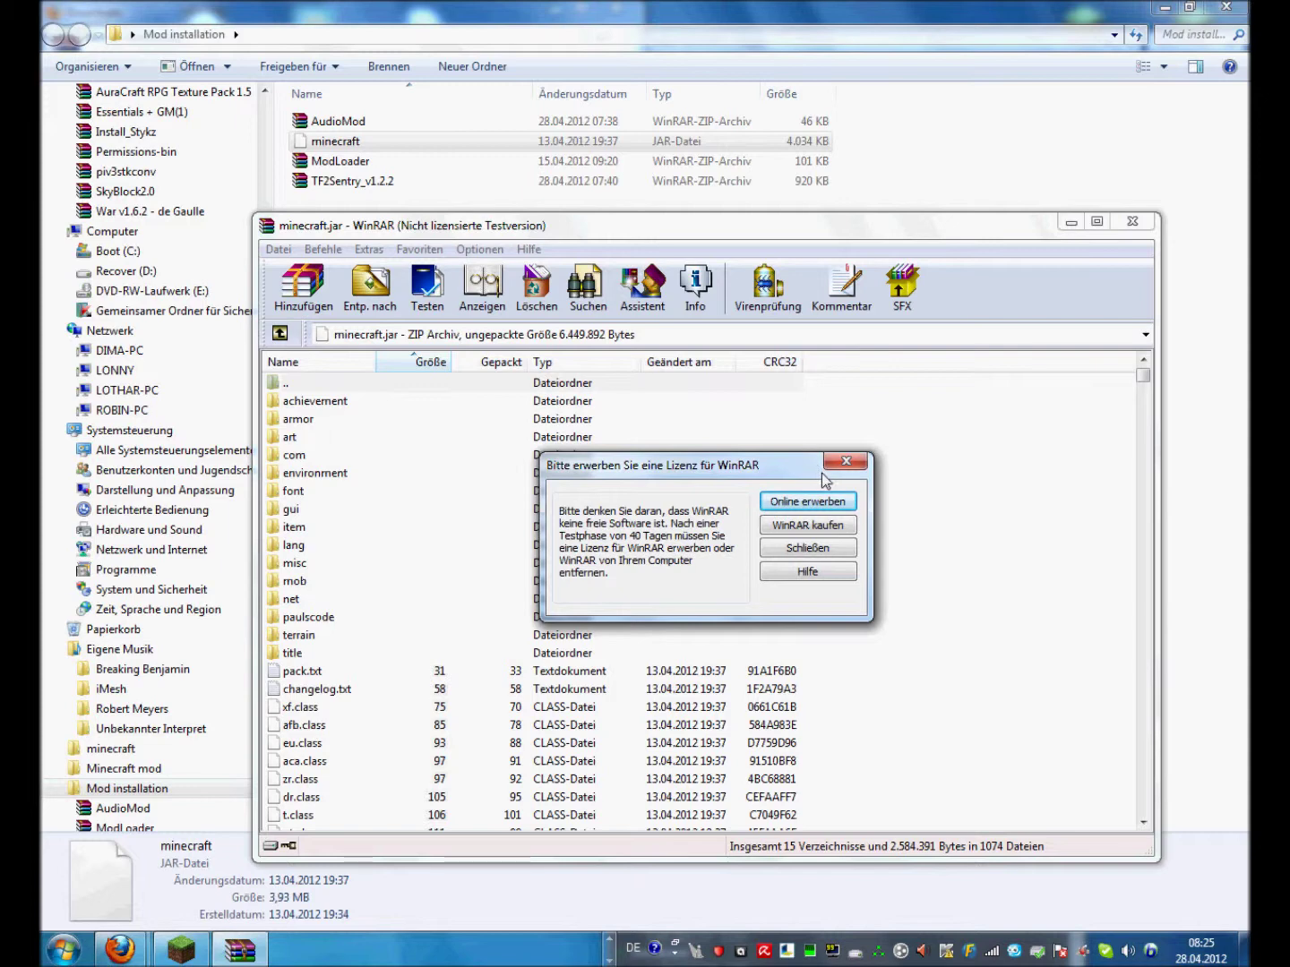
pyautogui.click(845, 461)
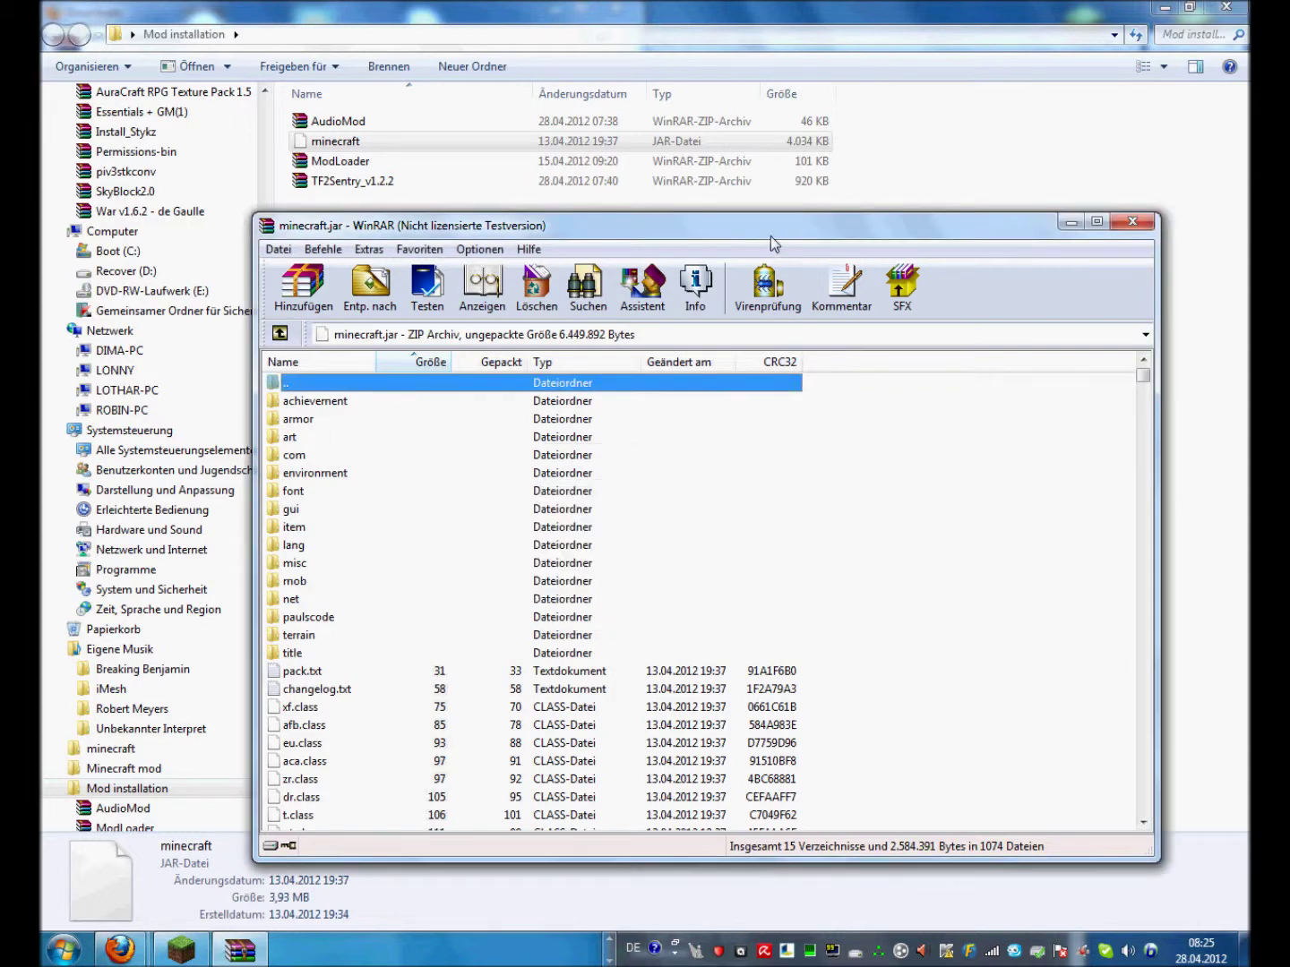
pyautogui.moveTo(829, 237); pyautogui.dragTo(1245, 277)
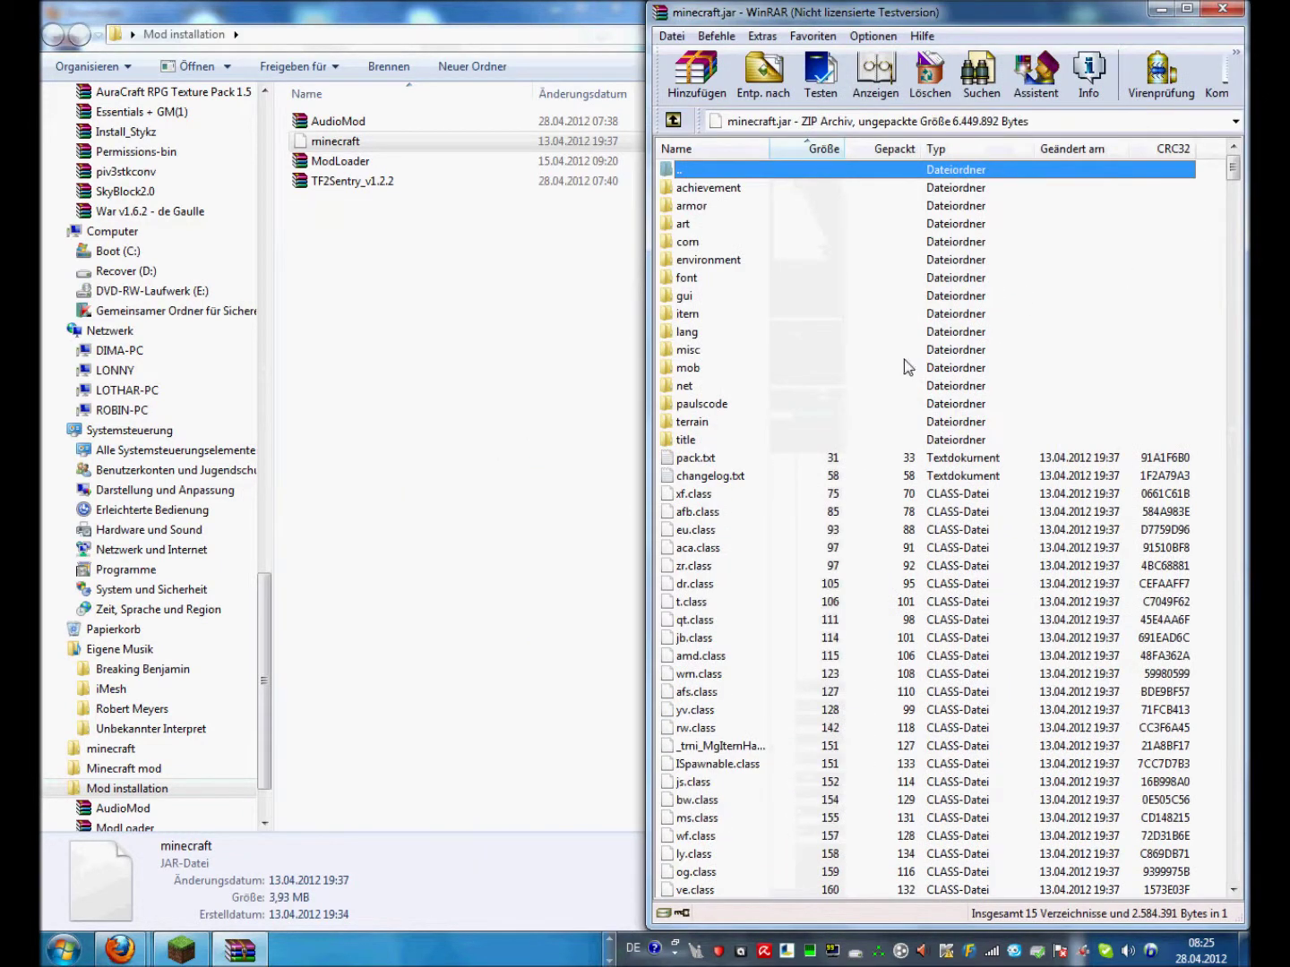
pyautogui.scroll(-20, 865, 393)
pyautogui.scroll(11, 868, 337)
pyautogui.scroll(20, 1031, 254)
# Open the ModLoader archive and snap its window to the left half of the desktop.
pyautogui.doubleClick(382, 163)
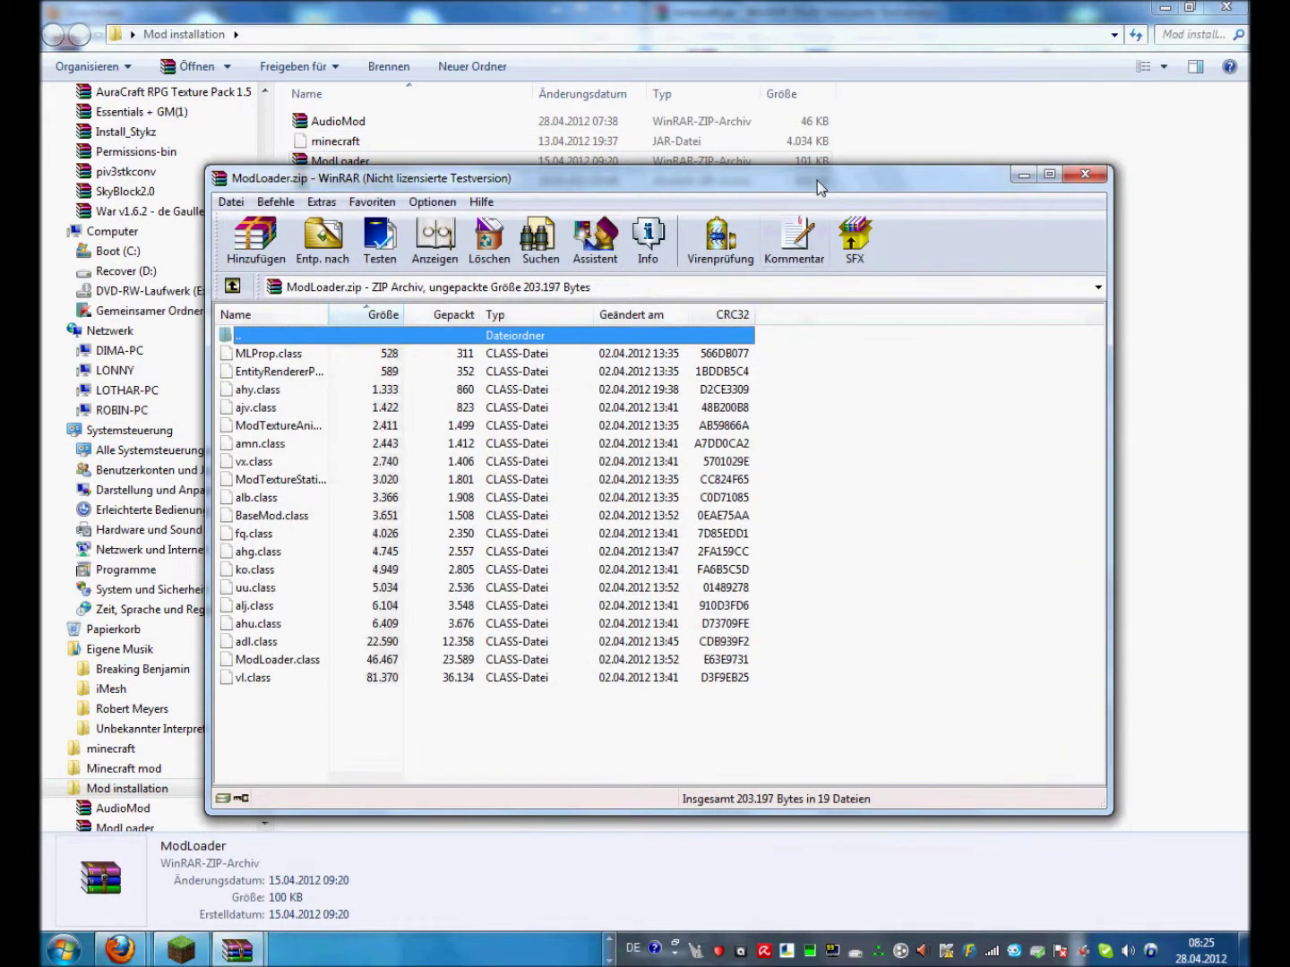
pyautogui.moveTo(815, 178); pyautogui.dragTo(42, 376)
pyautogui.click(481, 388)
# Open the AudioMod archive from the Mod installation folder.
pyautogui.click(451, 124)
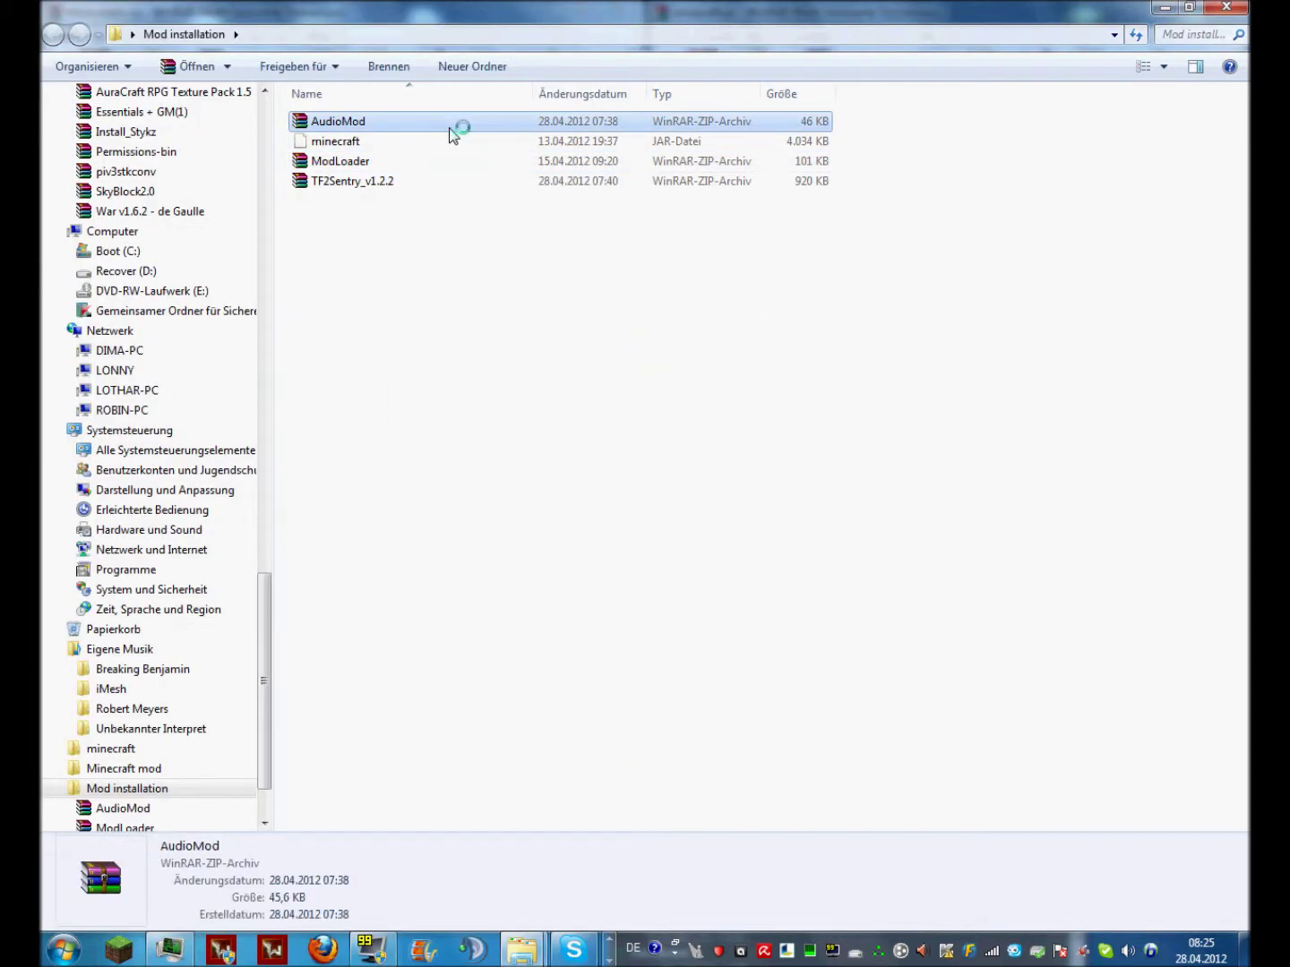
pyautogui.doubleClick(498, 123)
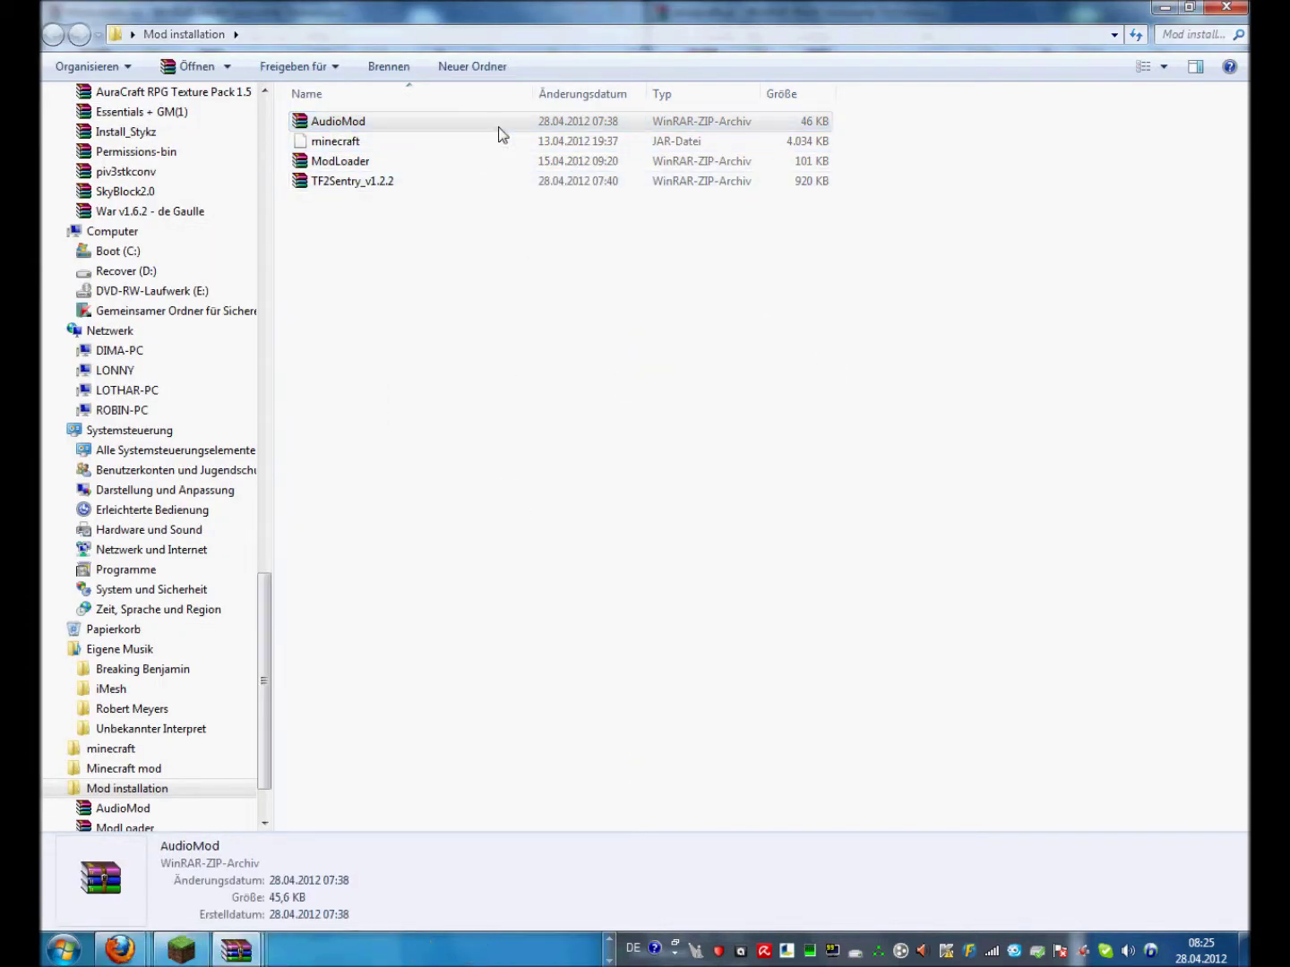
pyautogui.click(793, 412)
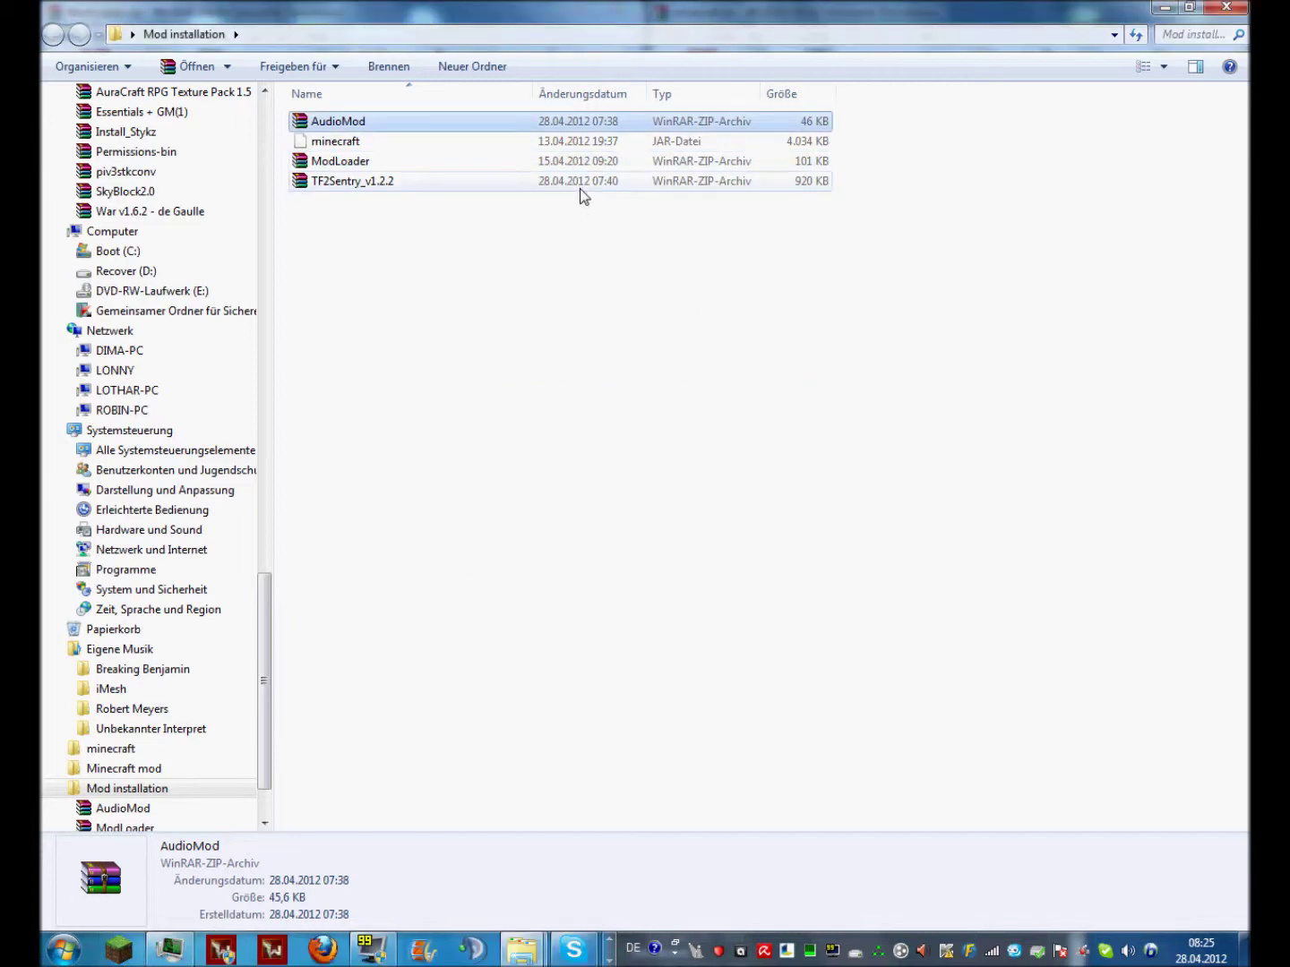
# Open the TF2Sentry_v1.2.2 archive, dismiss the licence reminder, point out the into_minecraft.jar and into_resources folders, and minimize the window.
pyautogui.click(582, 183)
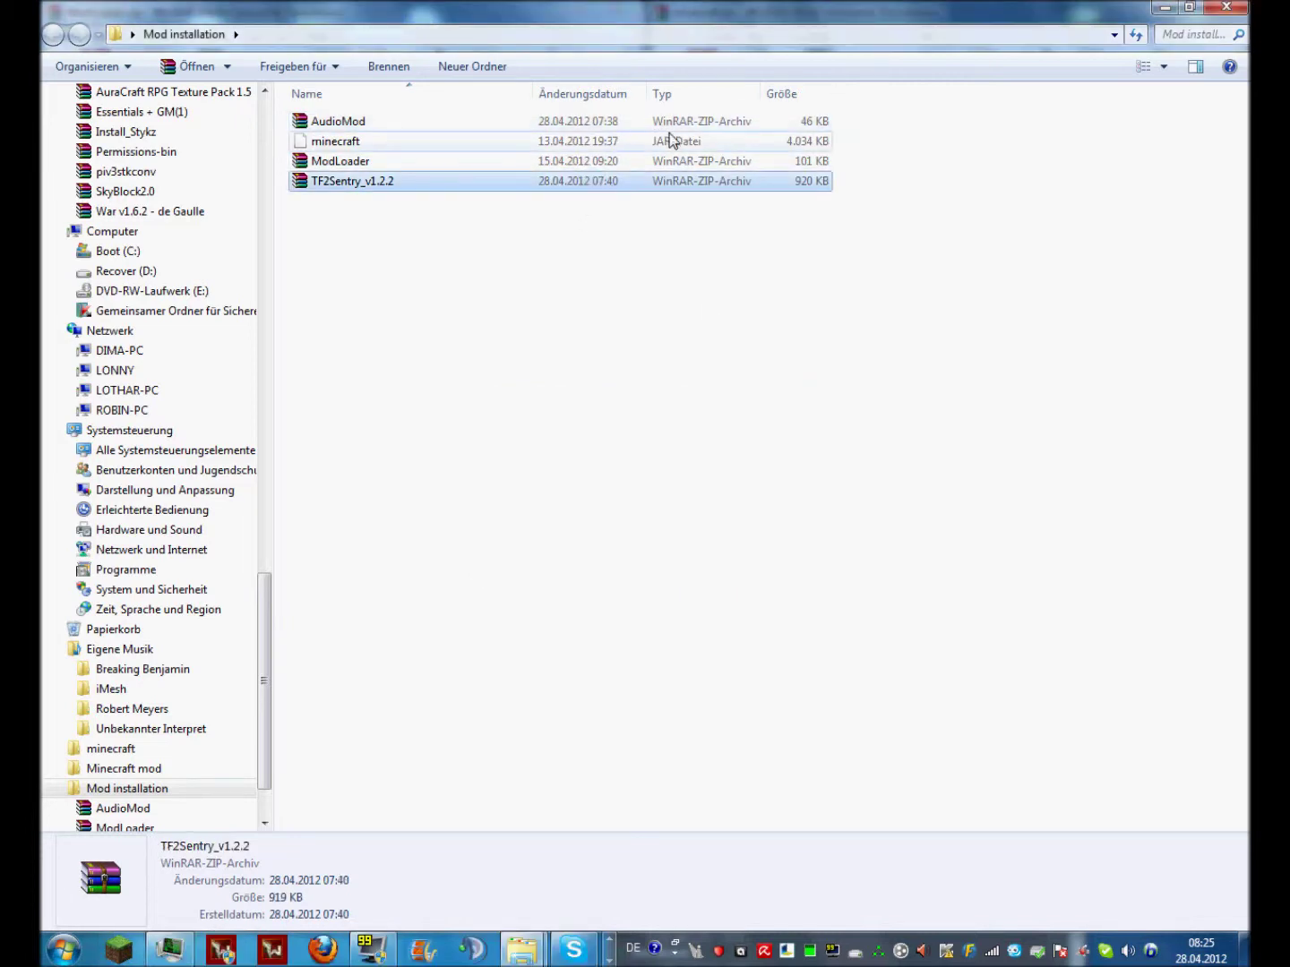
pyautogui.click(781, 409)
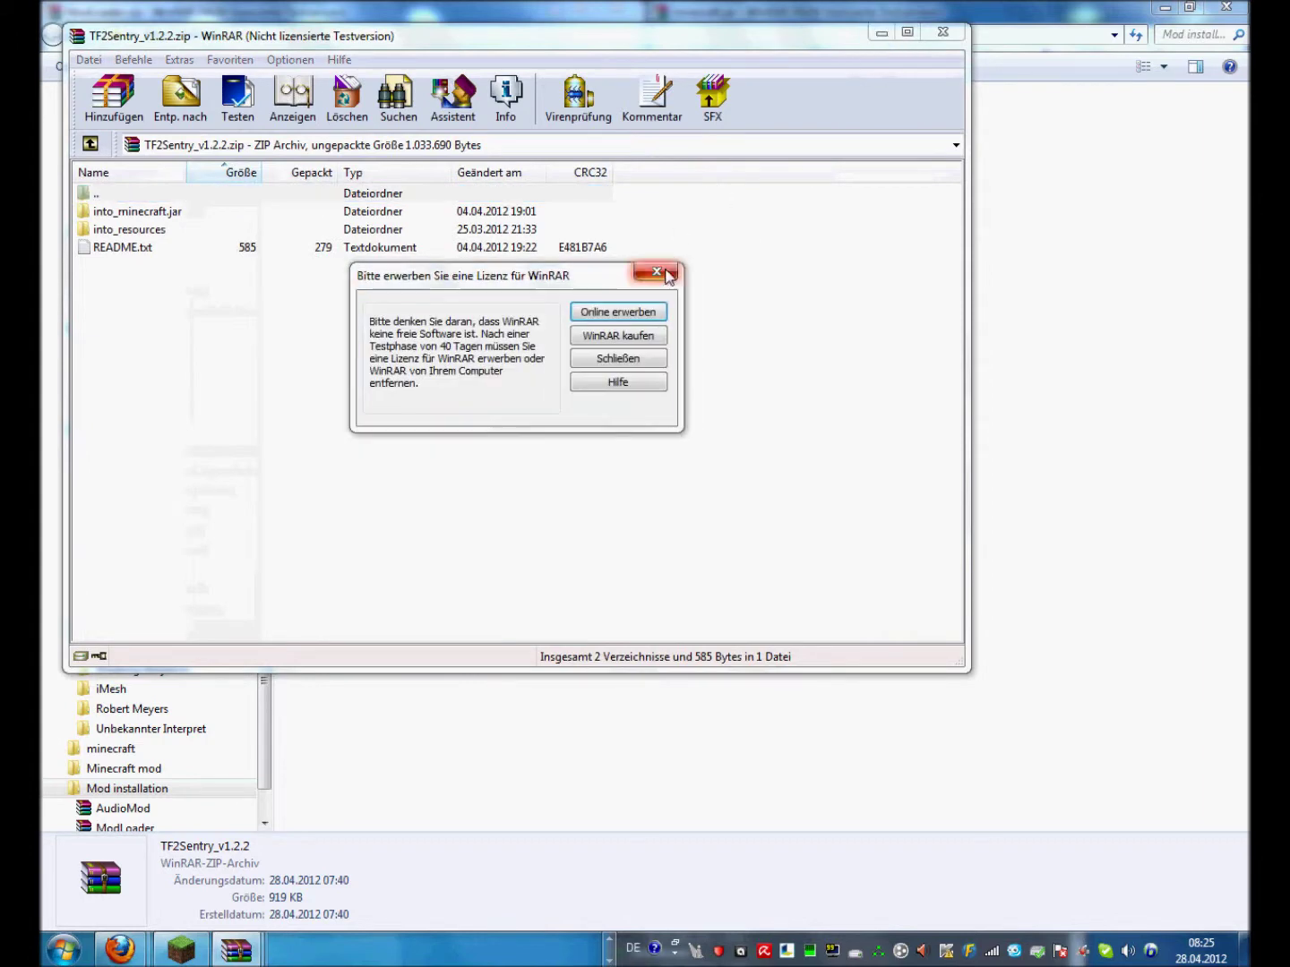
pyautogui.click(668, 270)
pyautogui.click(212, 220)
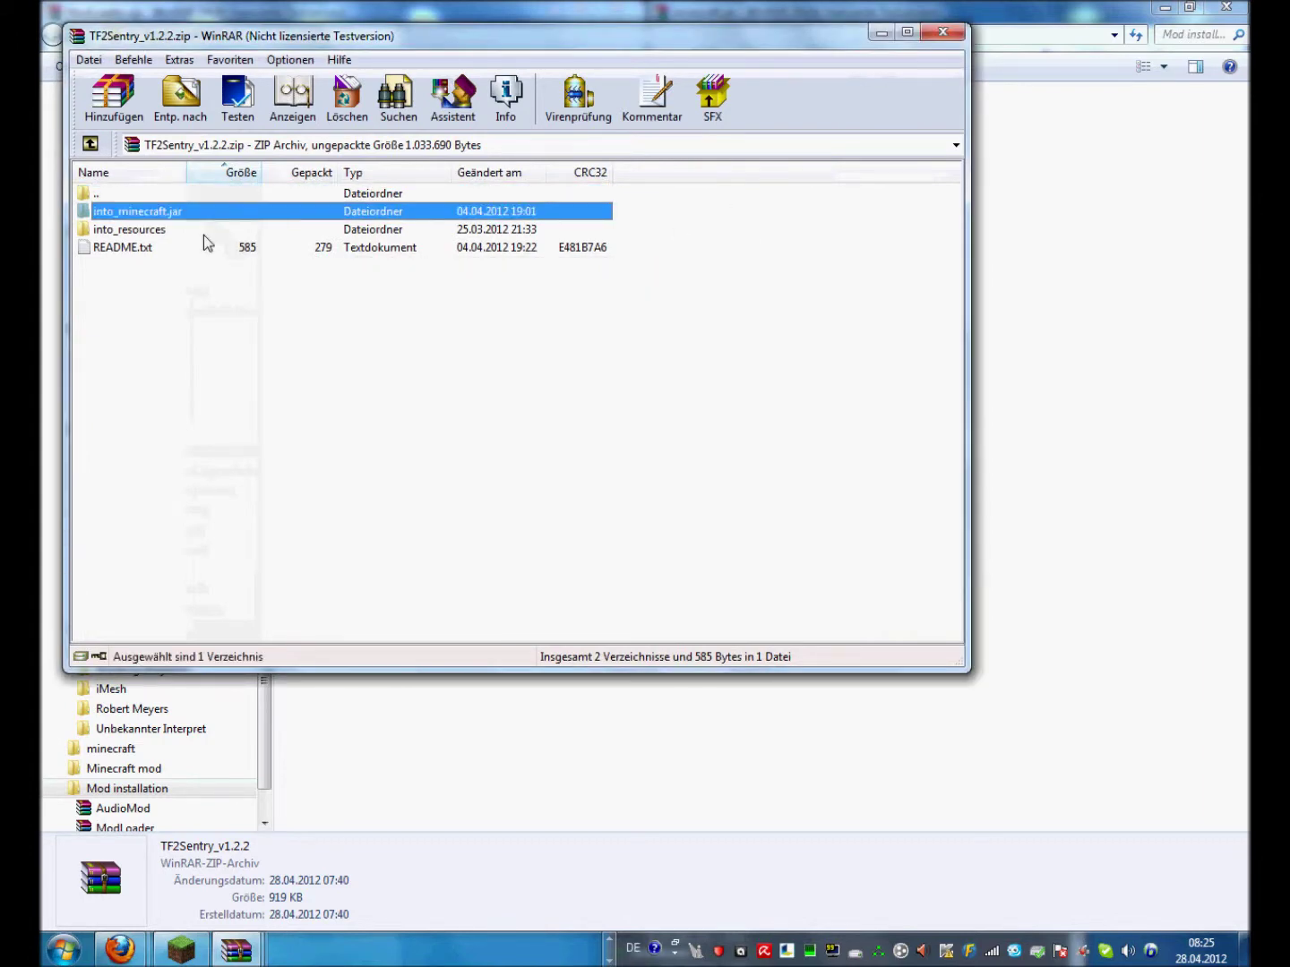
pyautogui.click(204, 235)
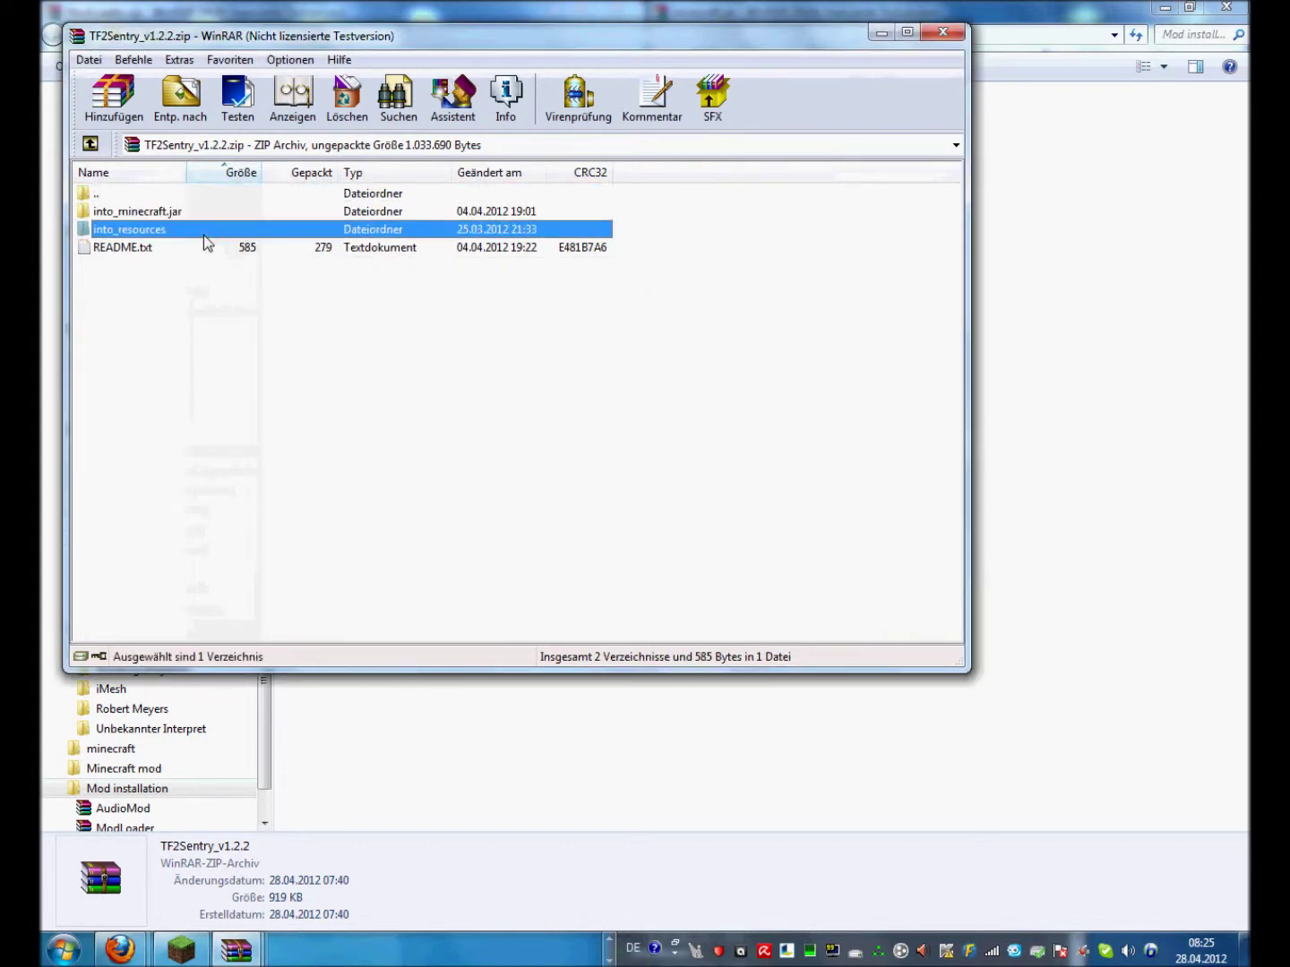
pyautogui.click(882, 33)
pyautogui.click(784, 408)
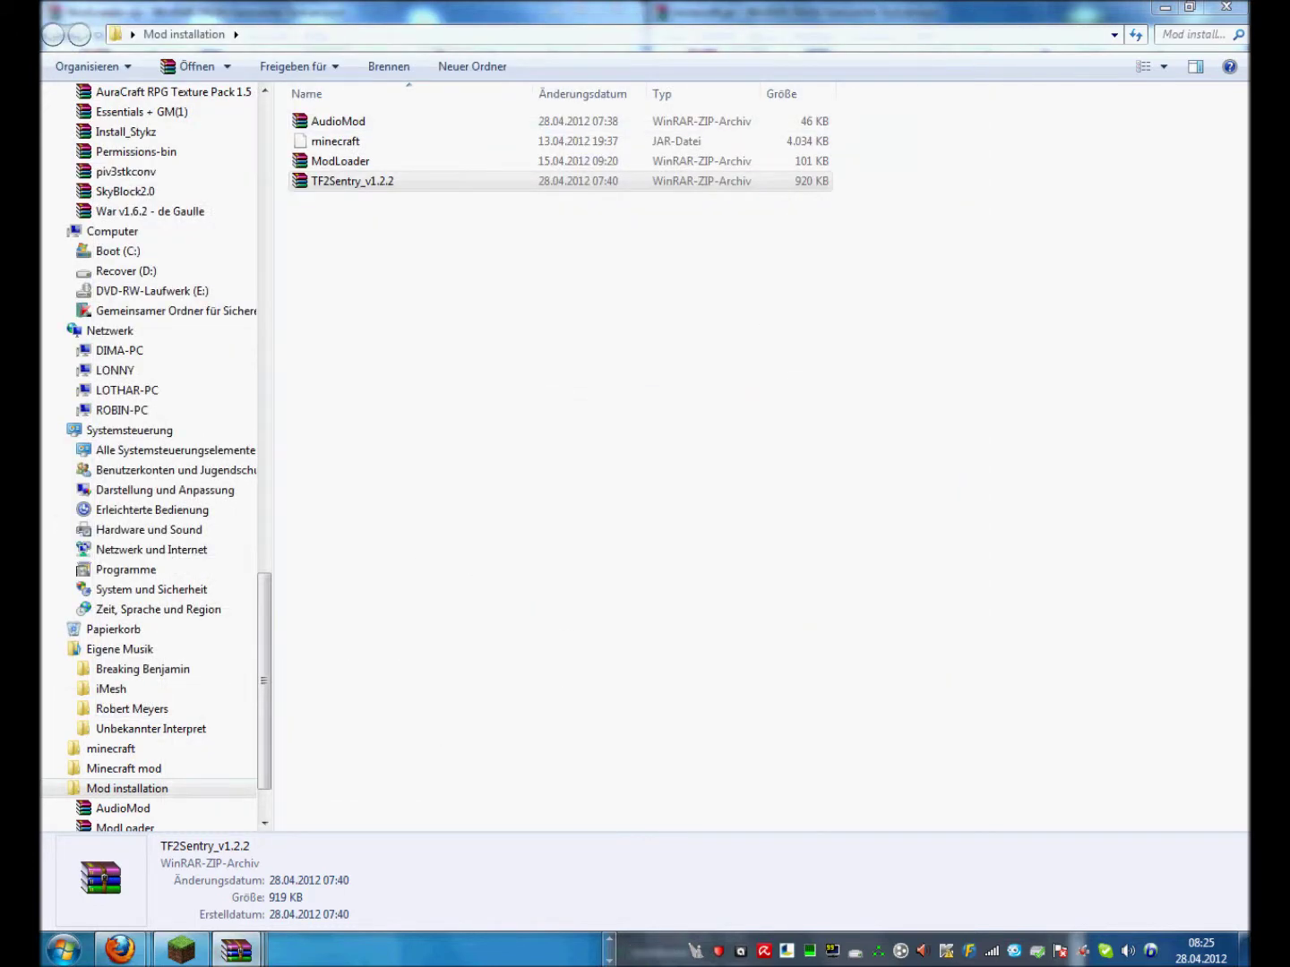
# Bring the minecraft.jar, ModLoader.zip, AudioMod.zip and TF2Sentry_v1.2.2.zip windows to the front and snap the TF2Sentry window beside minecraft.jar.
pyautogui.moveTo(254, 938)
pyautogui.click(164, 829)
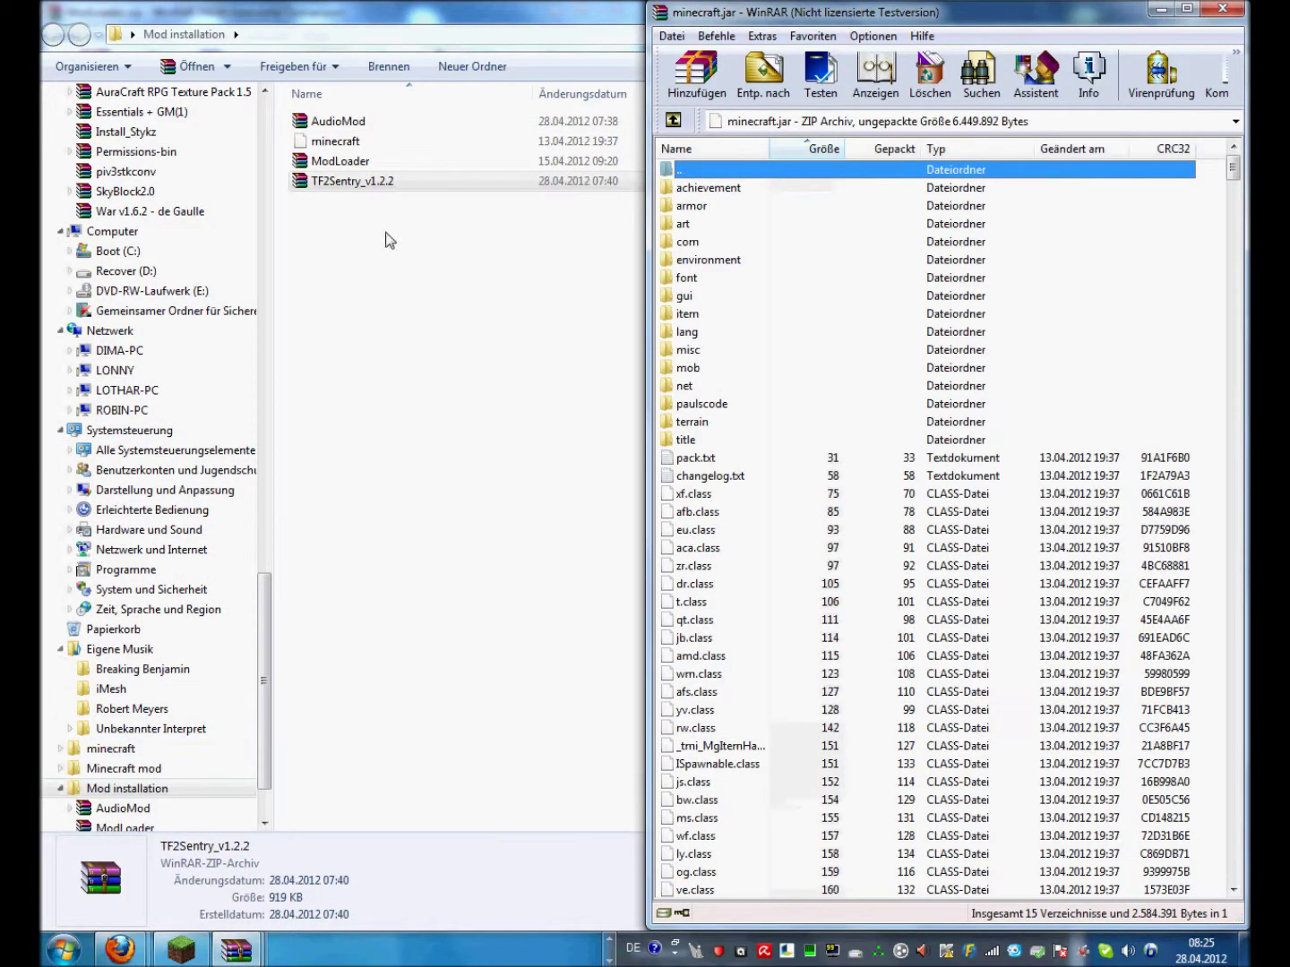
pyautogui.click(296, 868)
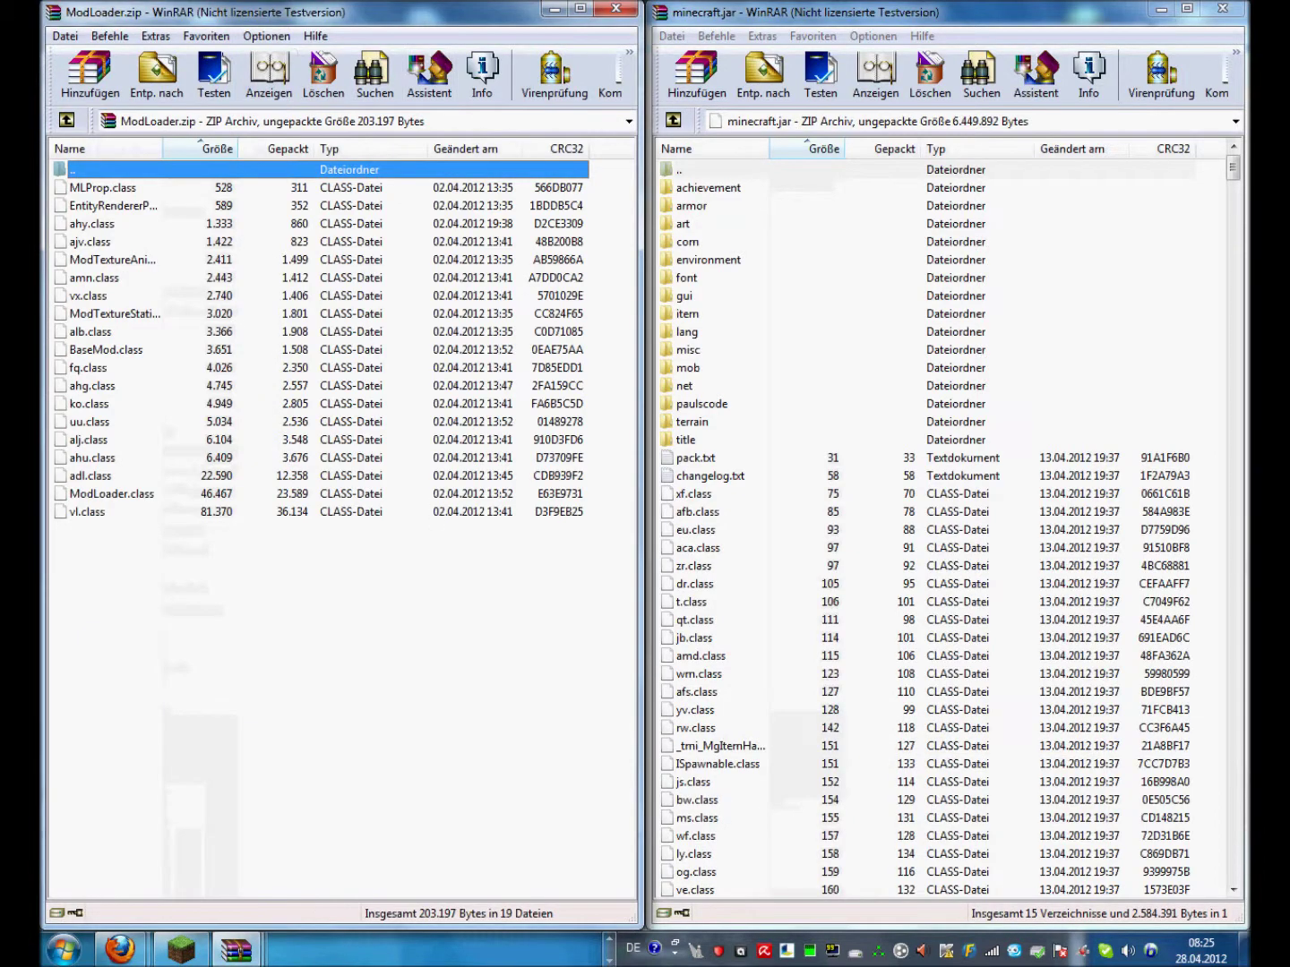
pyautogui.moveTo(288, 949)
pyautogui.click(593, 856)
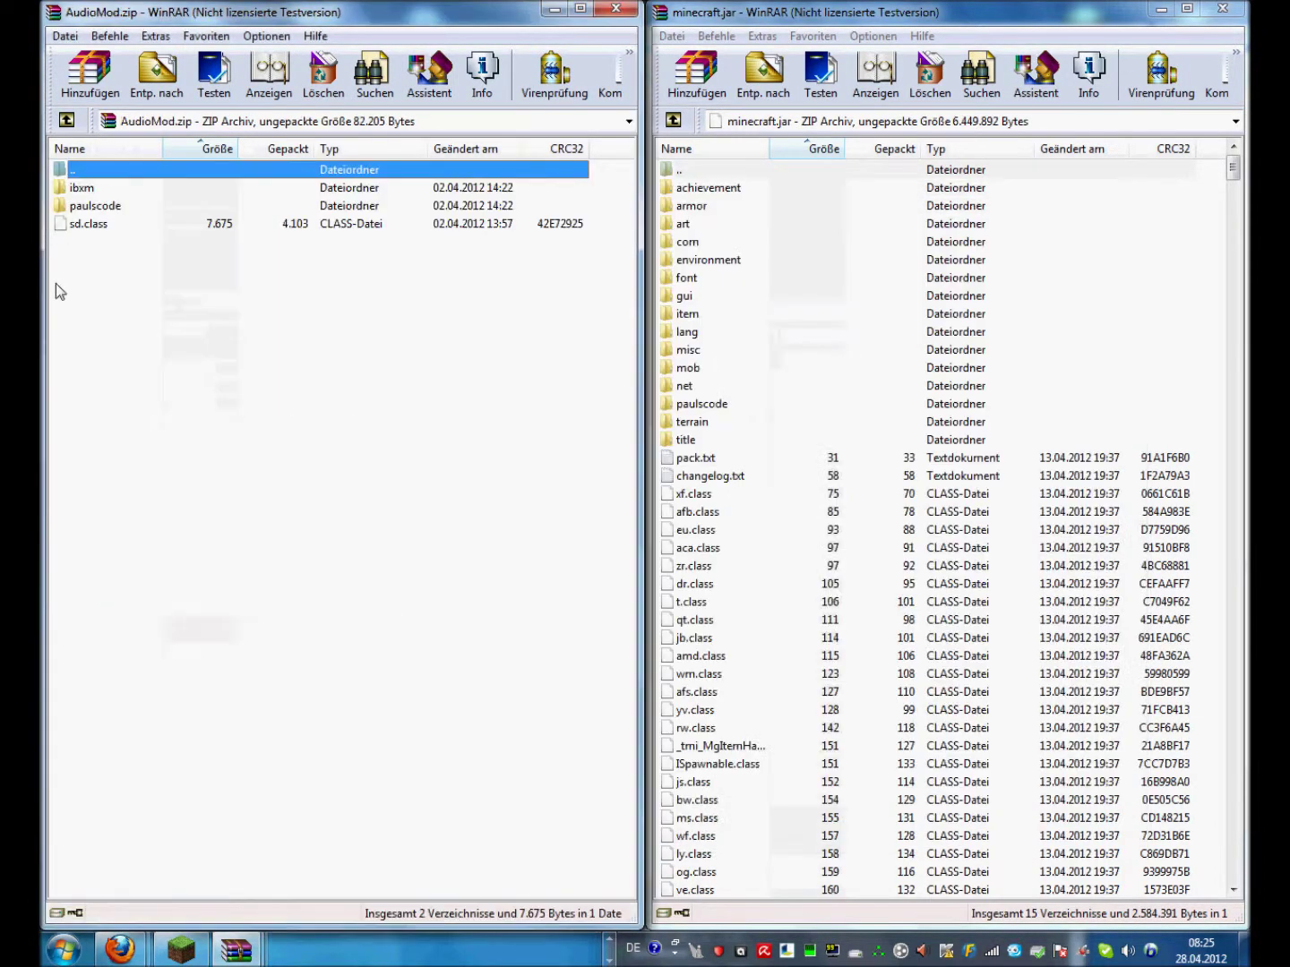
pyautogui.moveTo(238, 948)
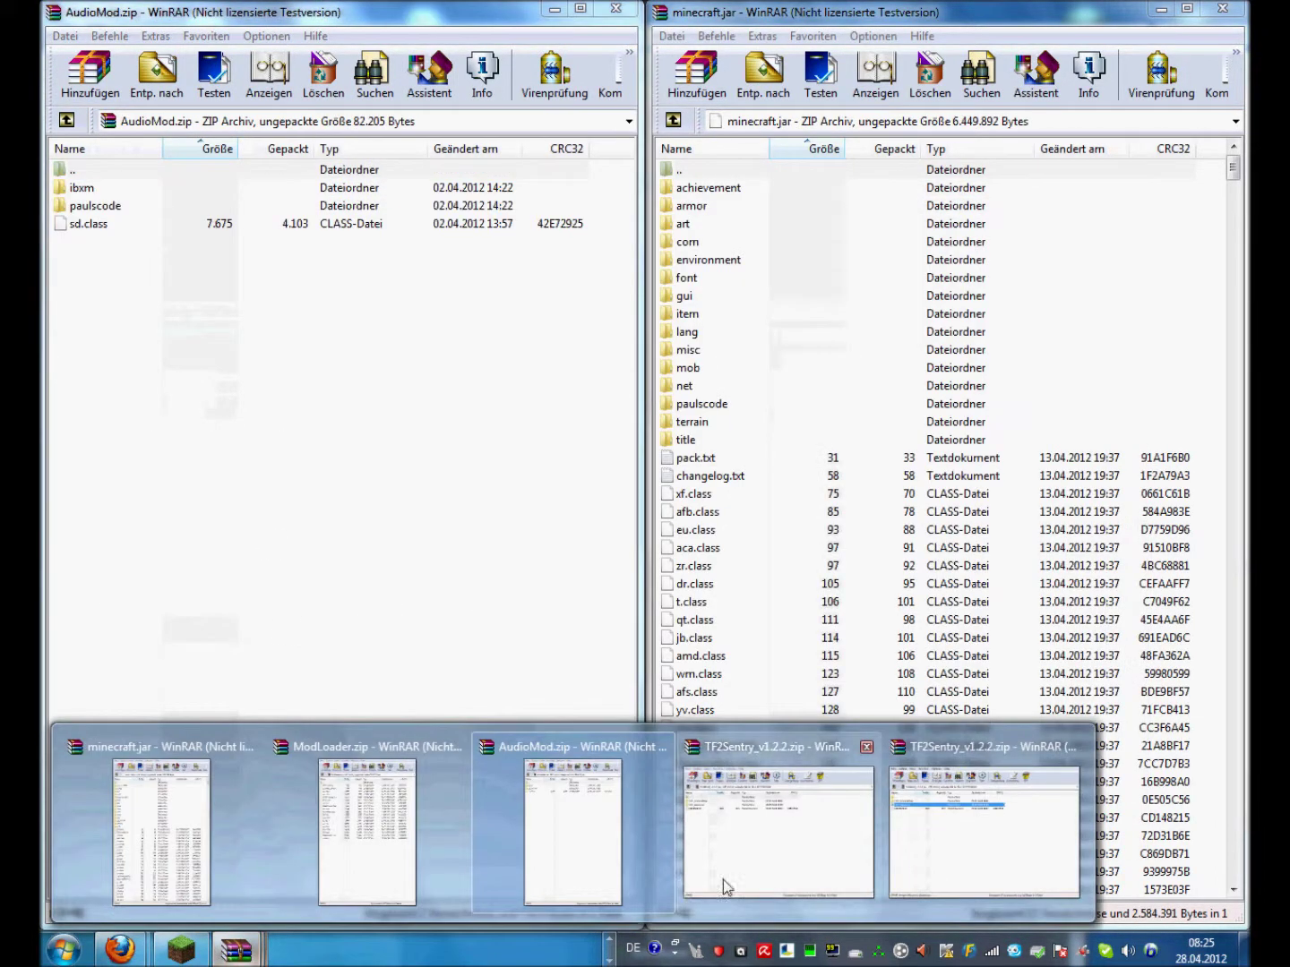
pyautogui.click(828, 890)
pyautogui.moveTo(774, 242); pyautogui.dragTo(42, 242)
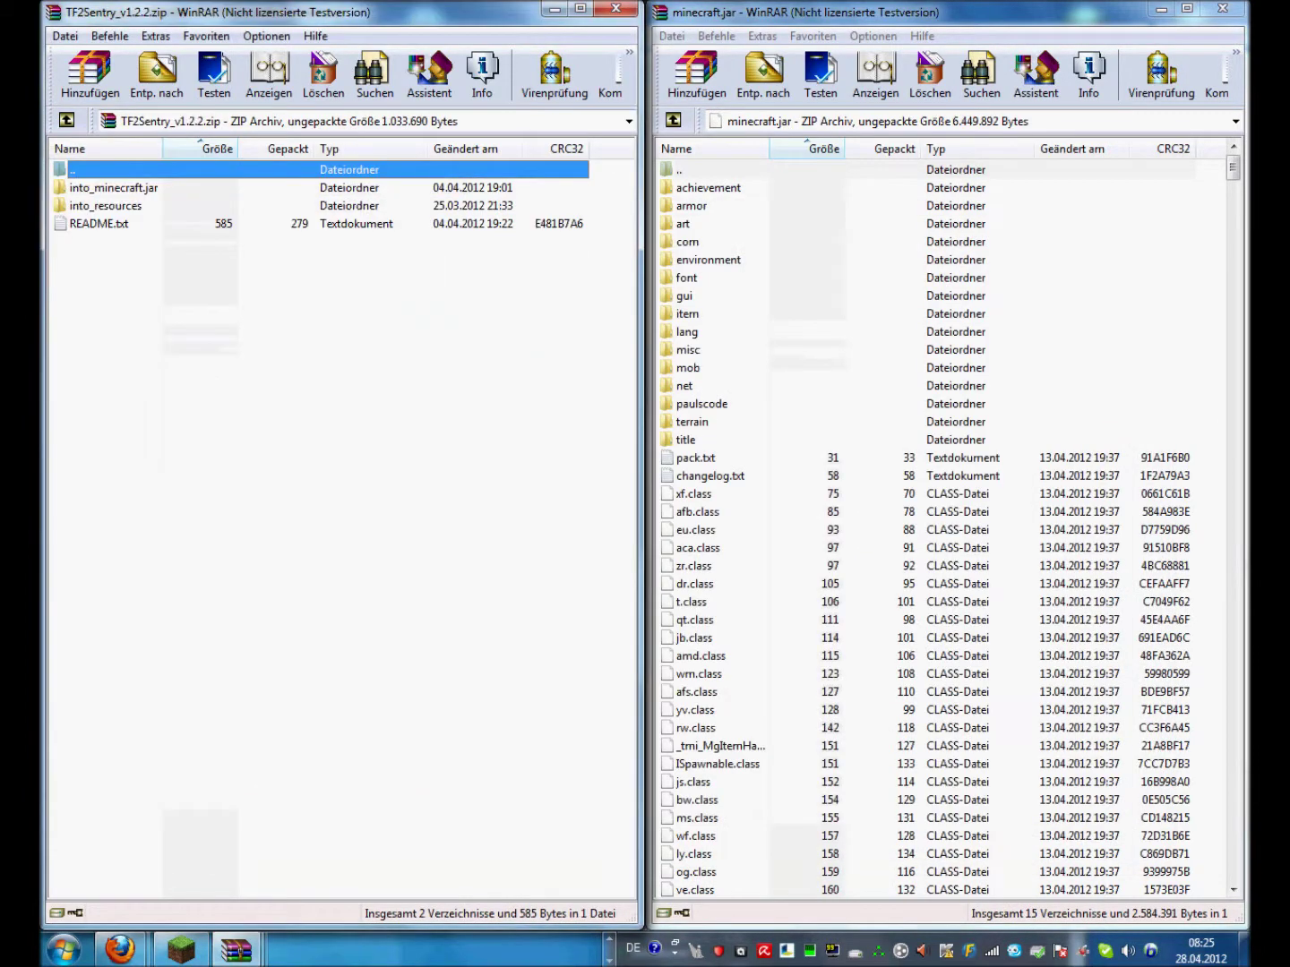
# Add all class files from ModLoader.zip to minecraft.jar.
pyautogui.moveTo(249, 957)
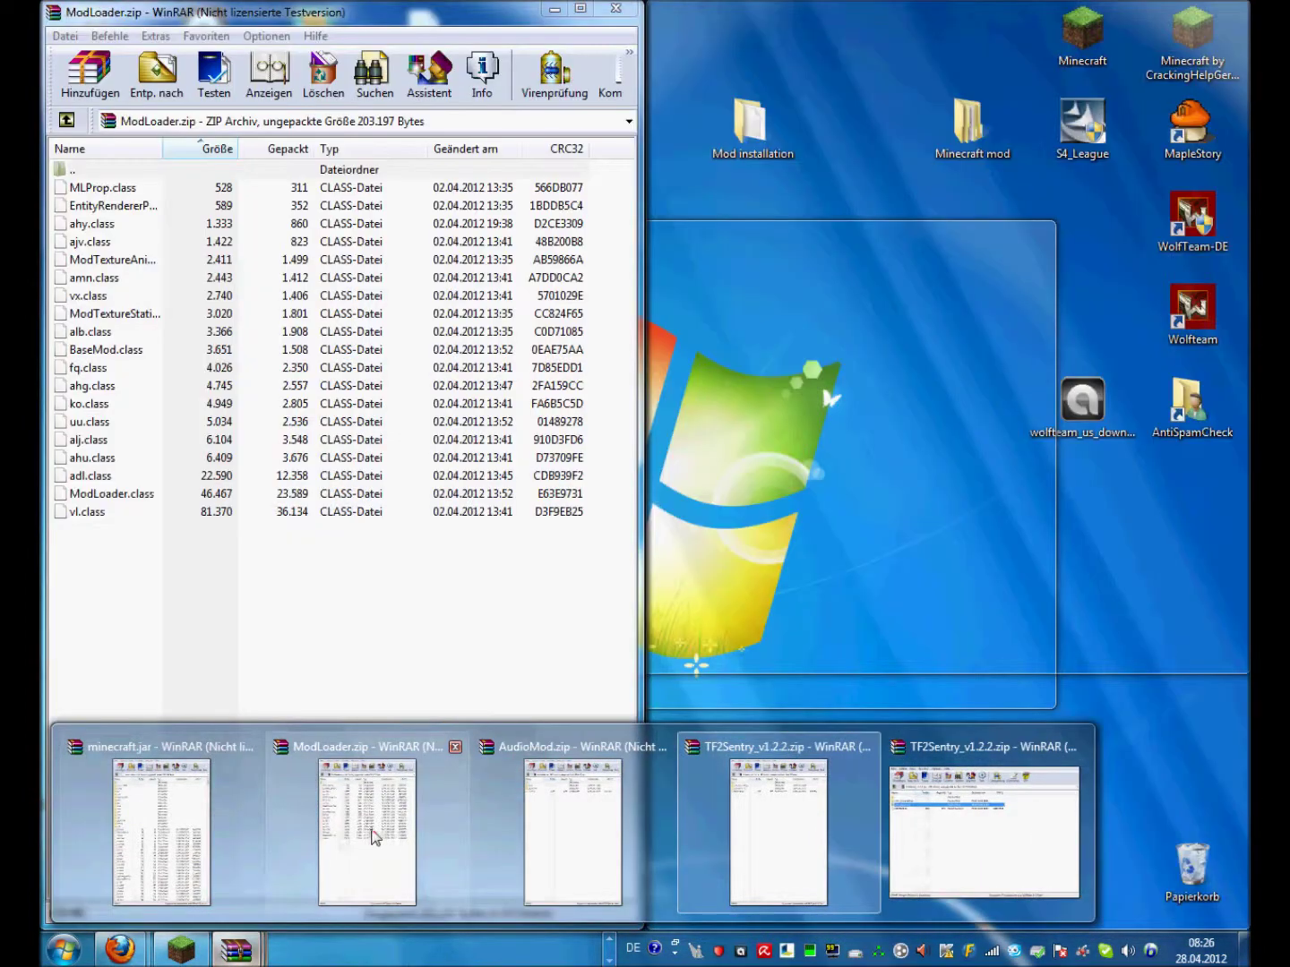
pyautogui.click(374, 837)
pyautogui.moveTo(311, 574); pyautogui.dragTo(1220, 685)
pyautogui.click(953, 627)
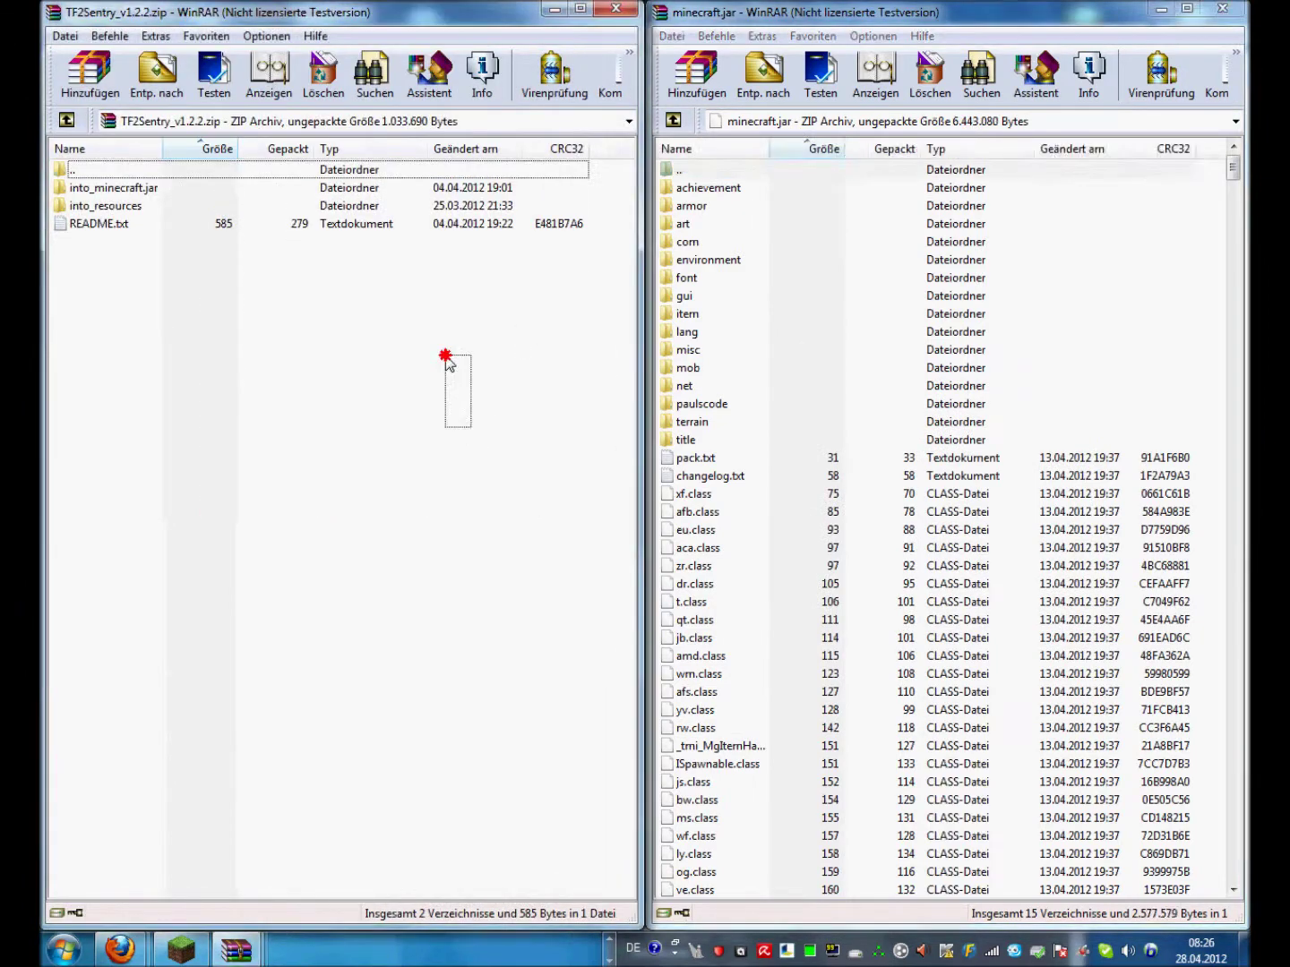
# Add the ibxm and paulscode folders and sd.class from AudioMod.zip to minecraft.jar and close the AudioMod archive.
pyautogui.doubleClick(367, 188)
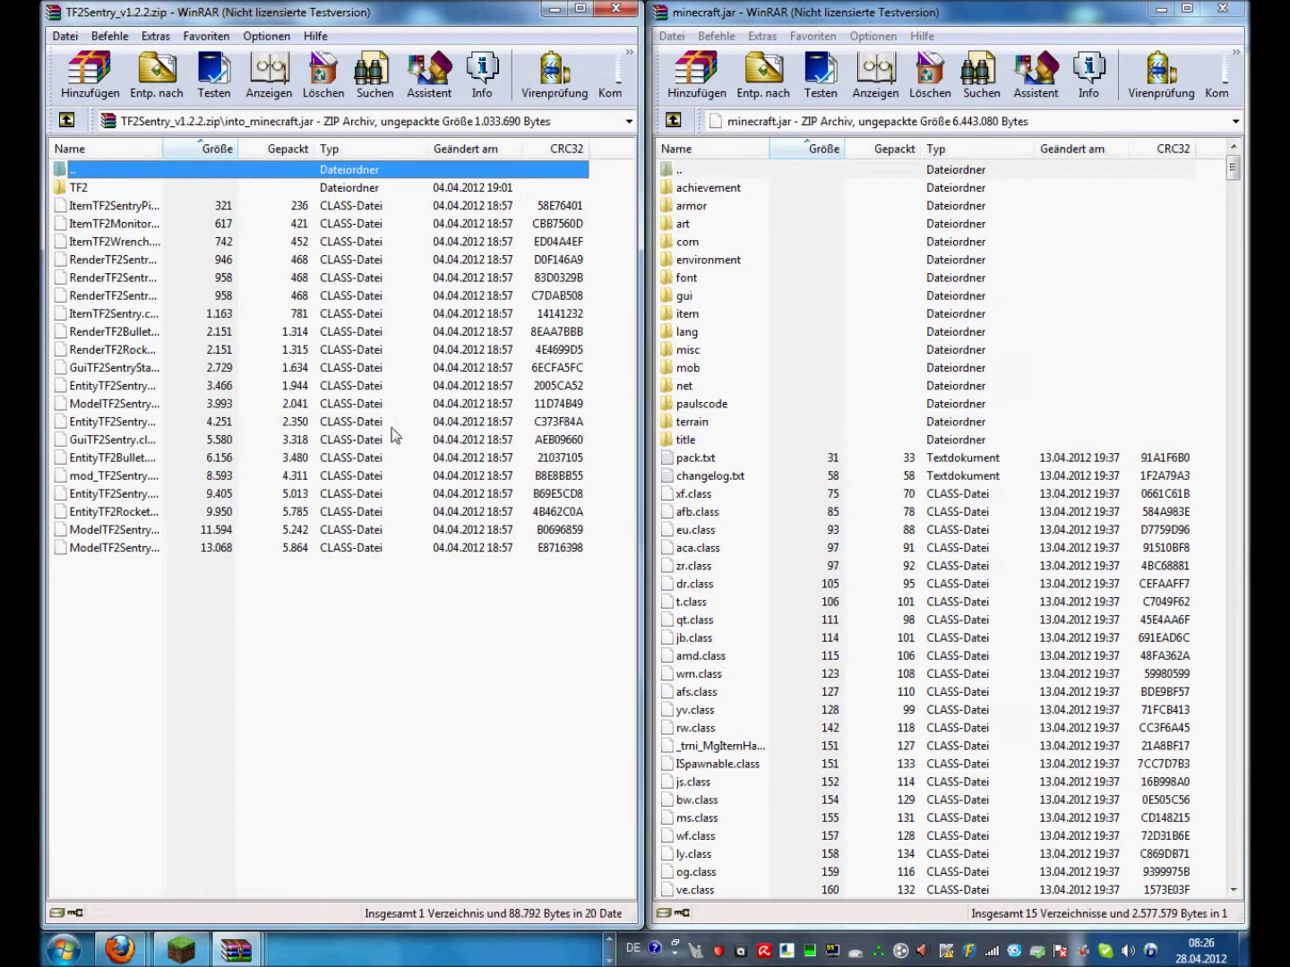
pyautogui.click(242, 950)
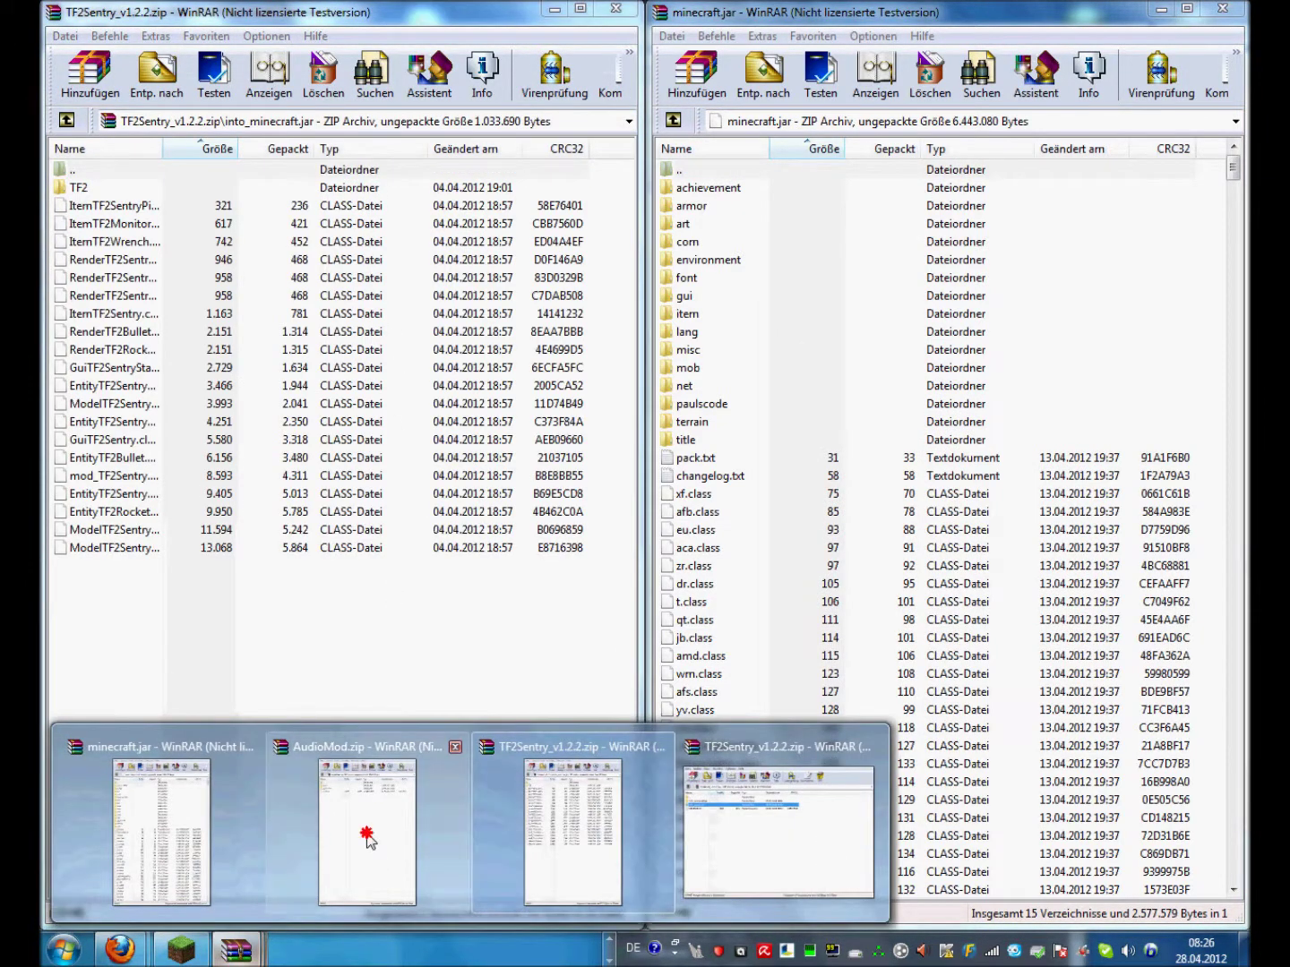
pyautogui.click(327, 755)
pyautogui.moveTo(308, 544); pyautogui.dragTo(1187, 641)
pyautogui.click(931, 636)
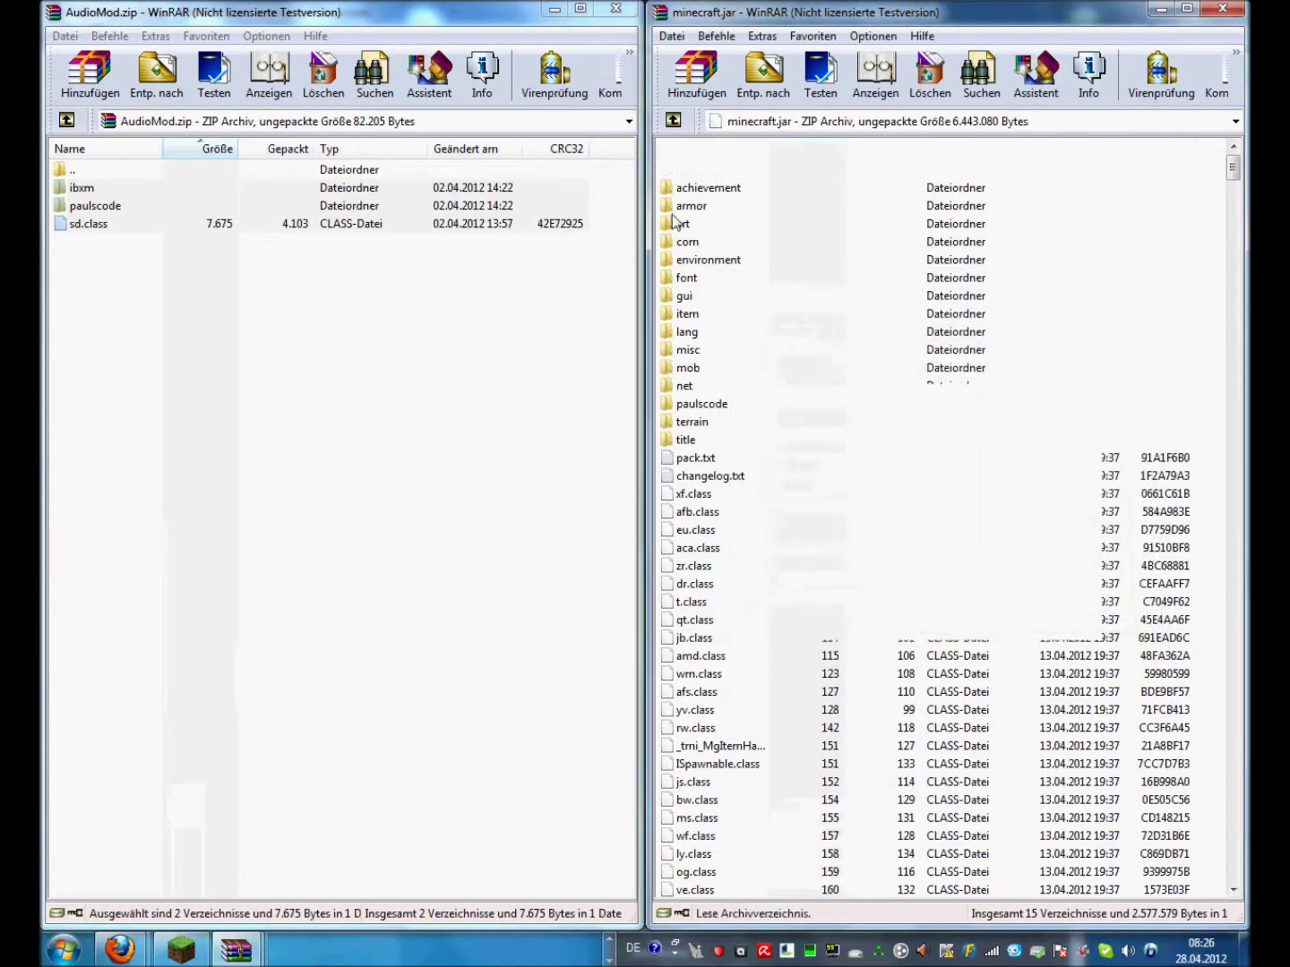
pyautogui.hotkey('alt', 'F4')
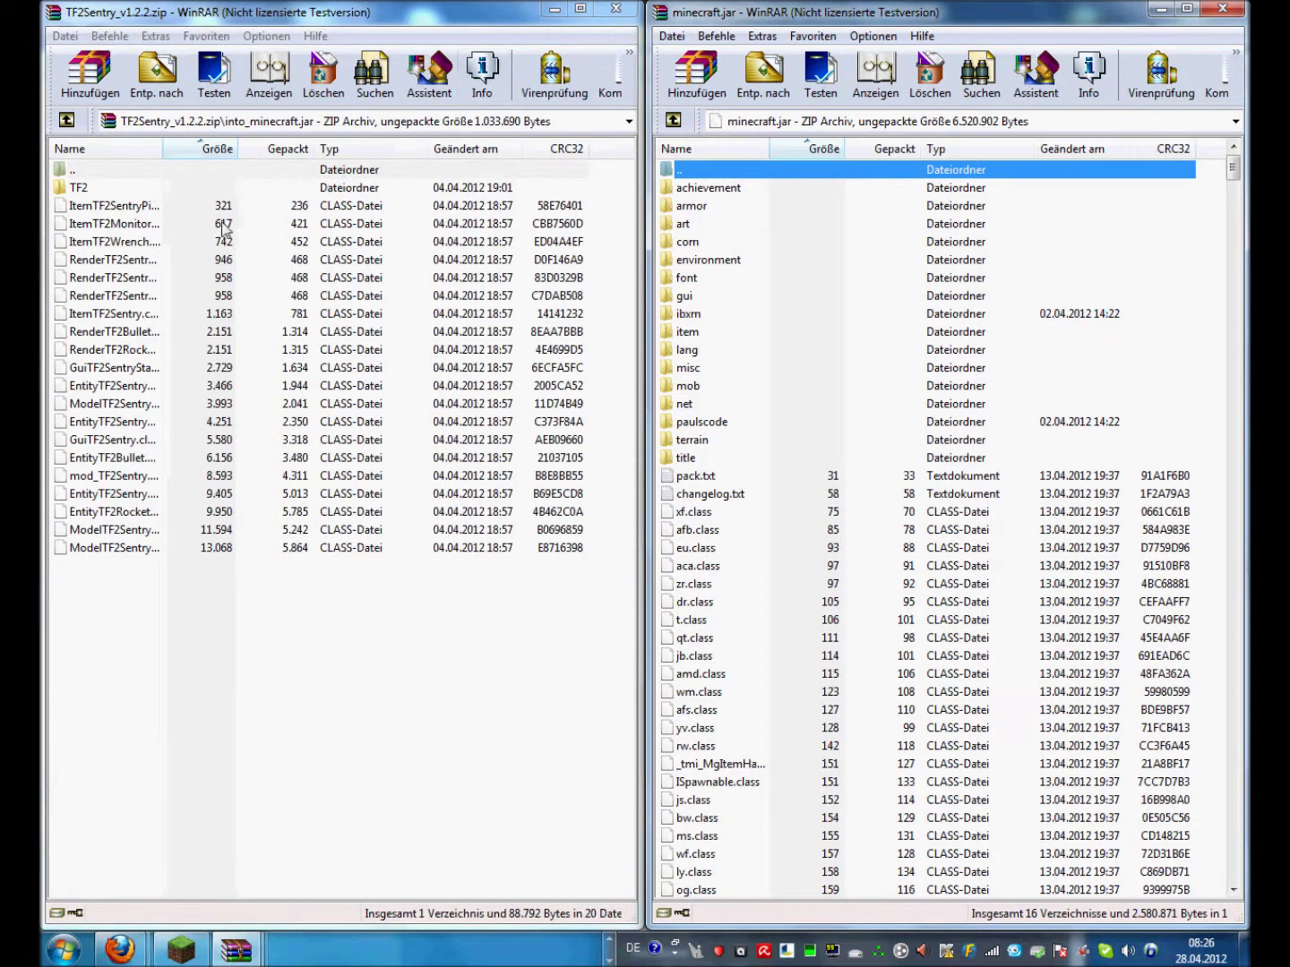
# Close the duplicate TF2Sentry_v1.2.2.zip window and snap the remaining one beside minecraft.jar.
pyautogui.click(616, 8)
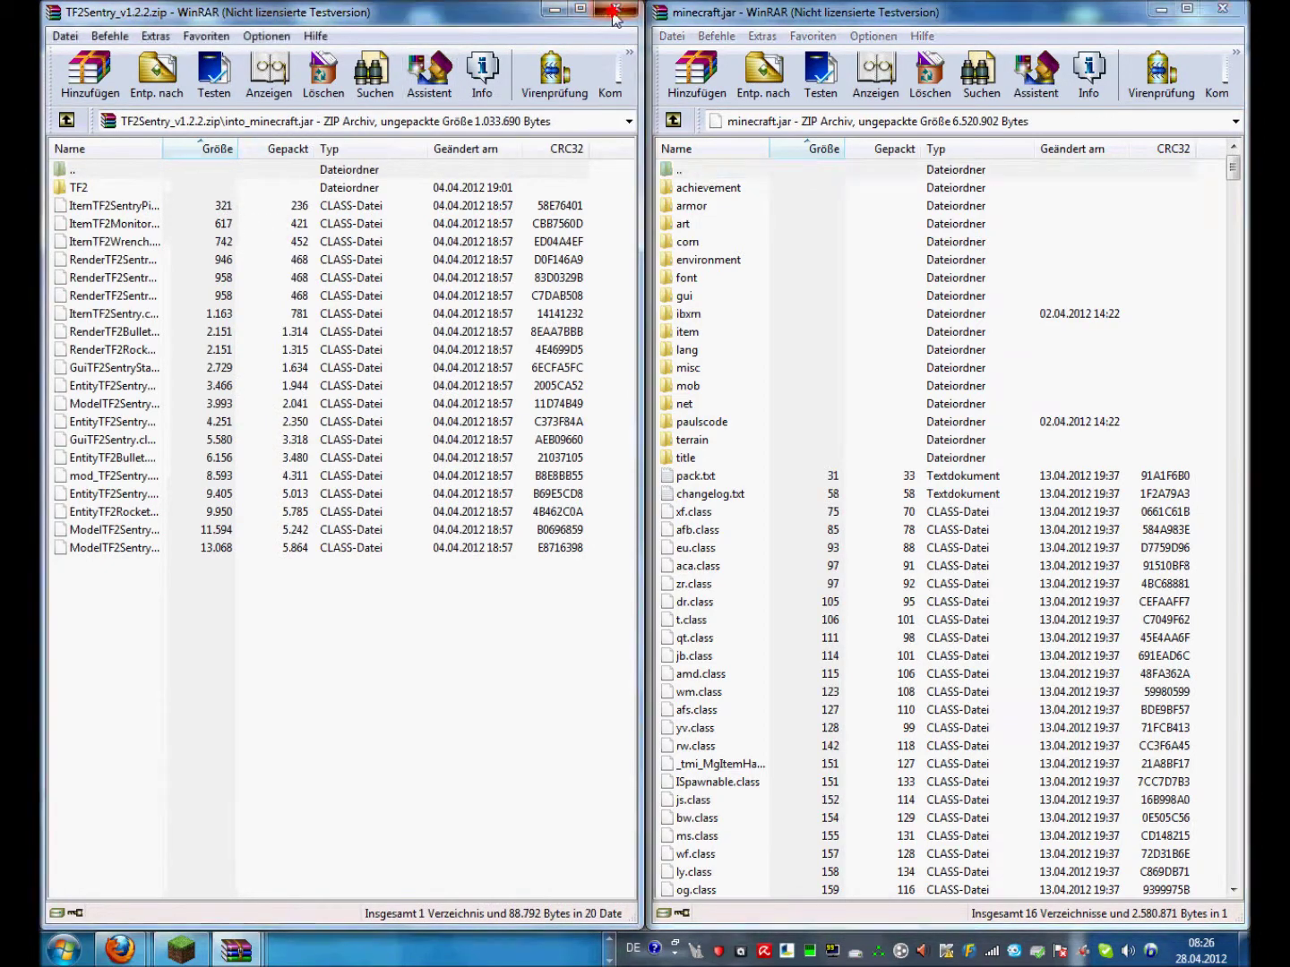
pyautogui.click(238, 949)
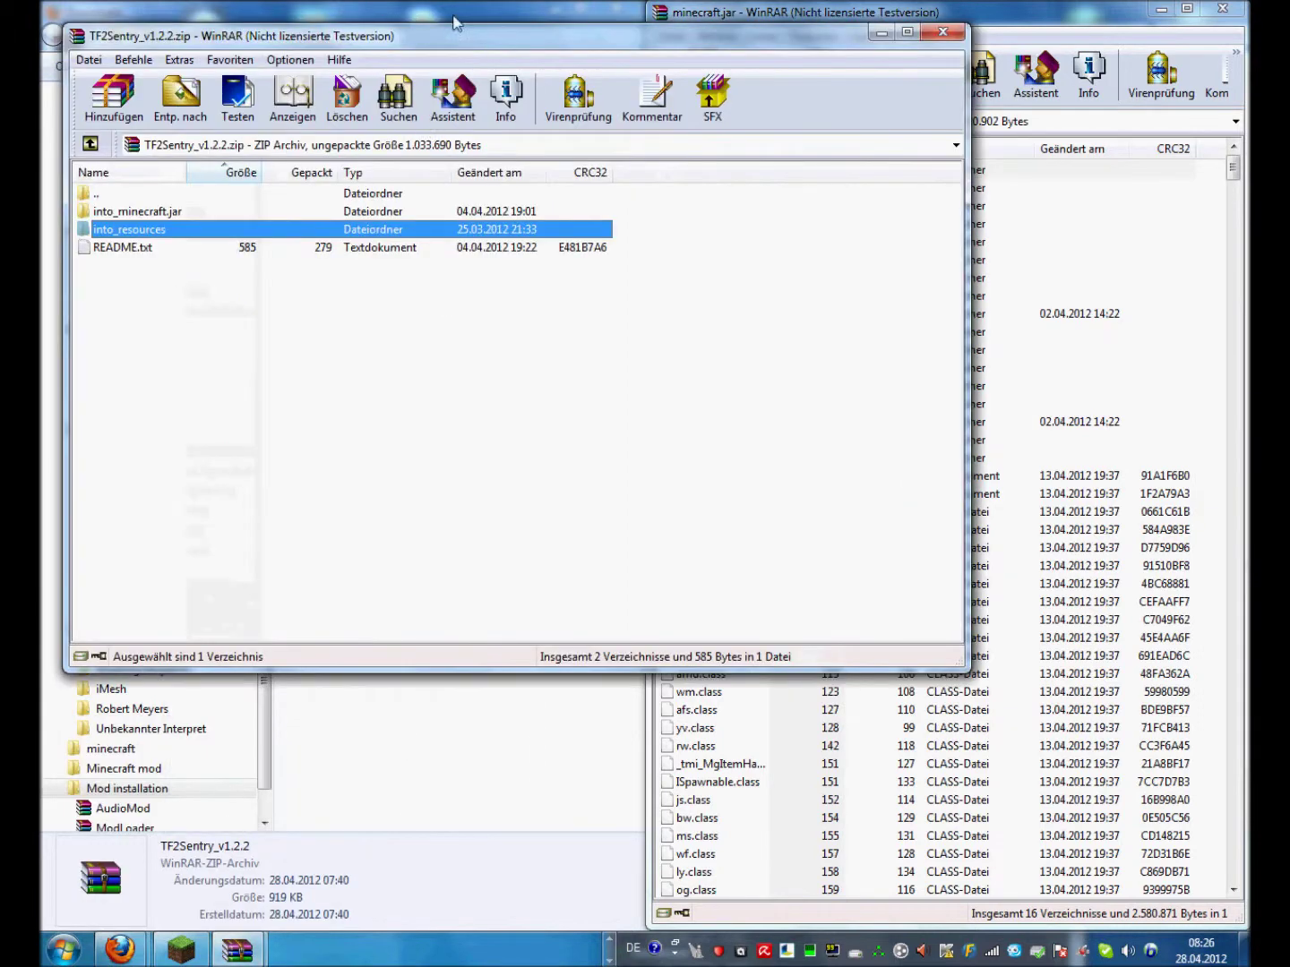
pyautogui.moveTo(490, 40); pyautogui.dragTo(2, 538)
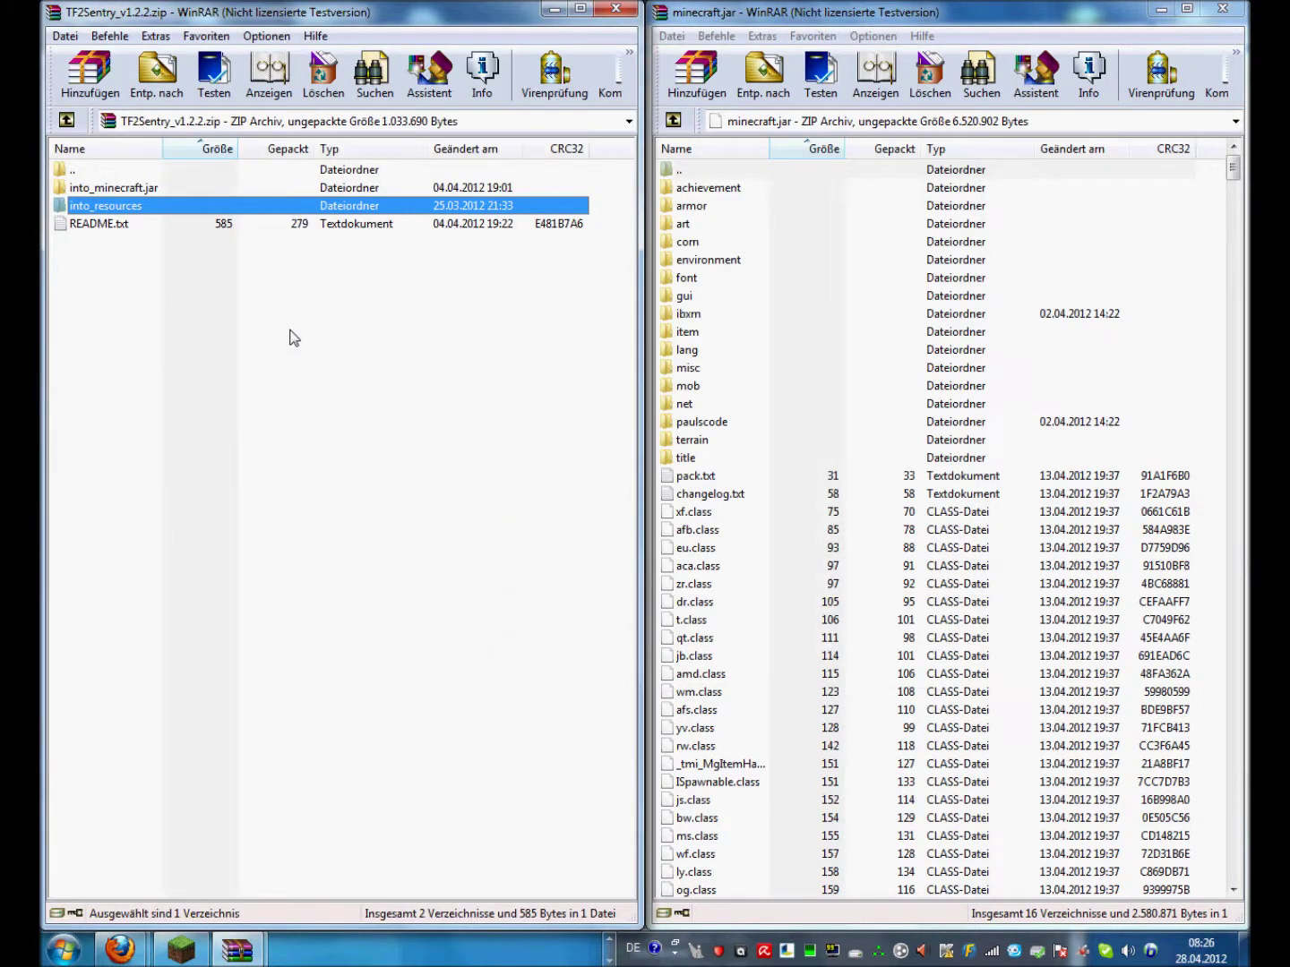
# Add the TF2 folder and all class files from TF2Sentry's into_minecraft.jar folder to minecraft.jar.
pyautogui.doubleClick(297, 190)
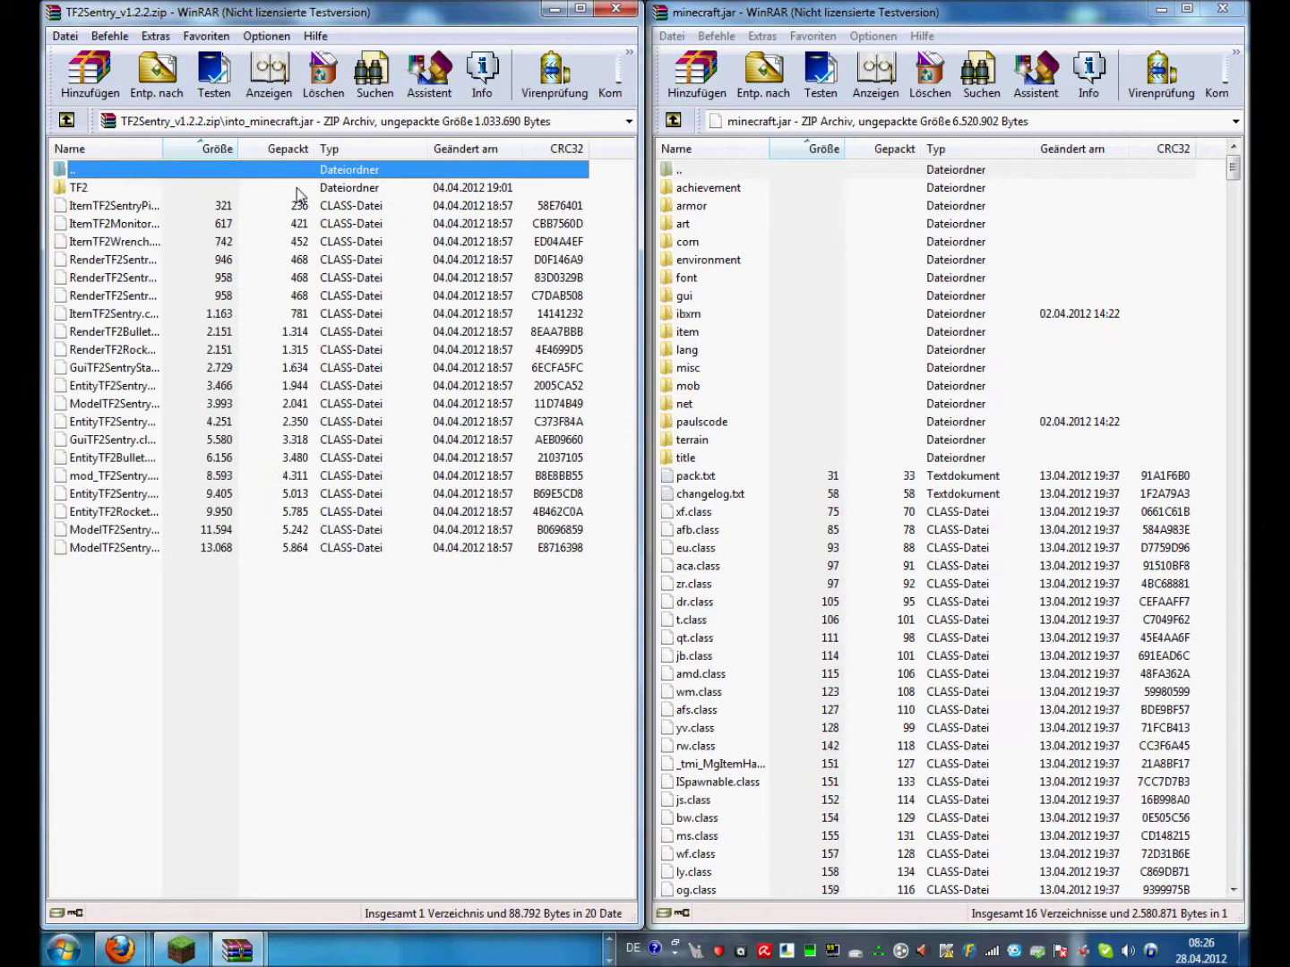
pyautogui.moveTo(315, 712); pyautogui.dragTo(301, 199)
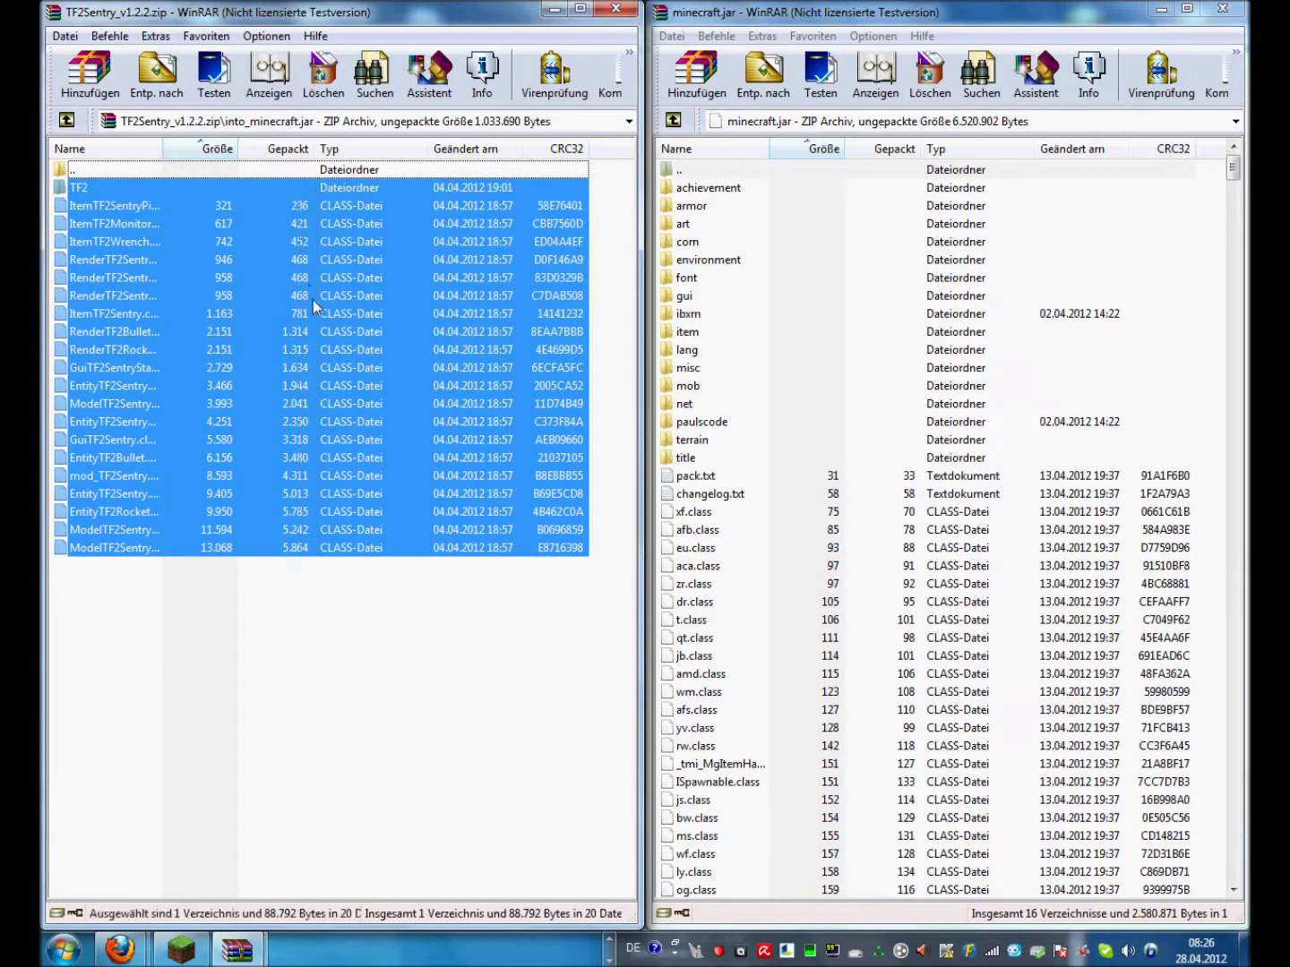
pyautogui.moveTo(1246, 579); pyautogui.dragTo(1218, 562)
pyautogui.click(952, 630)
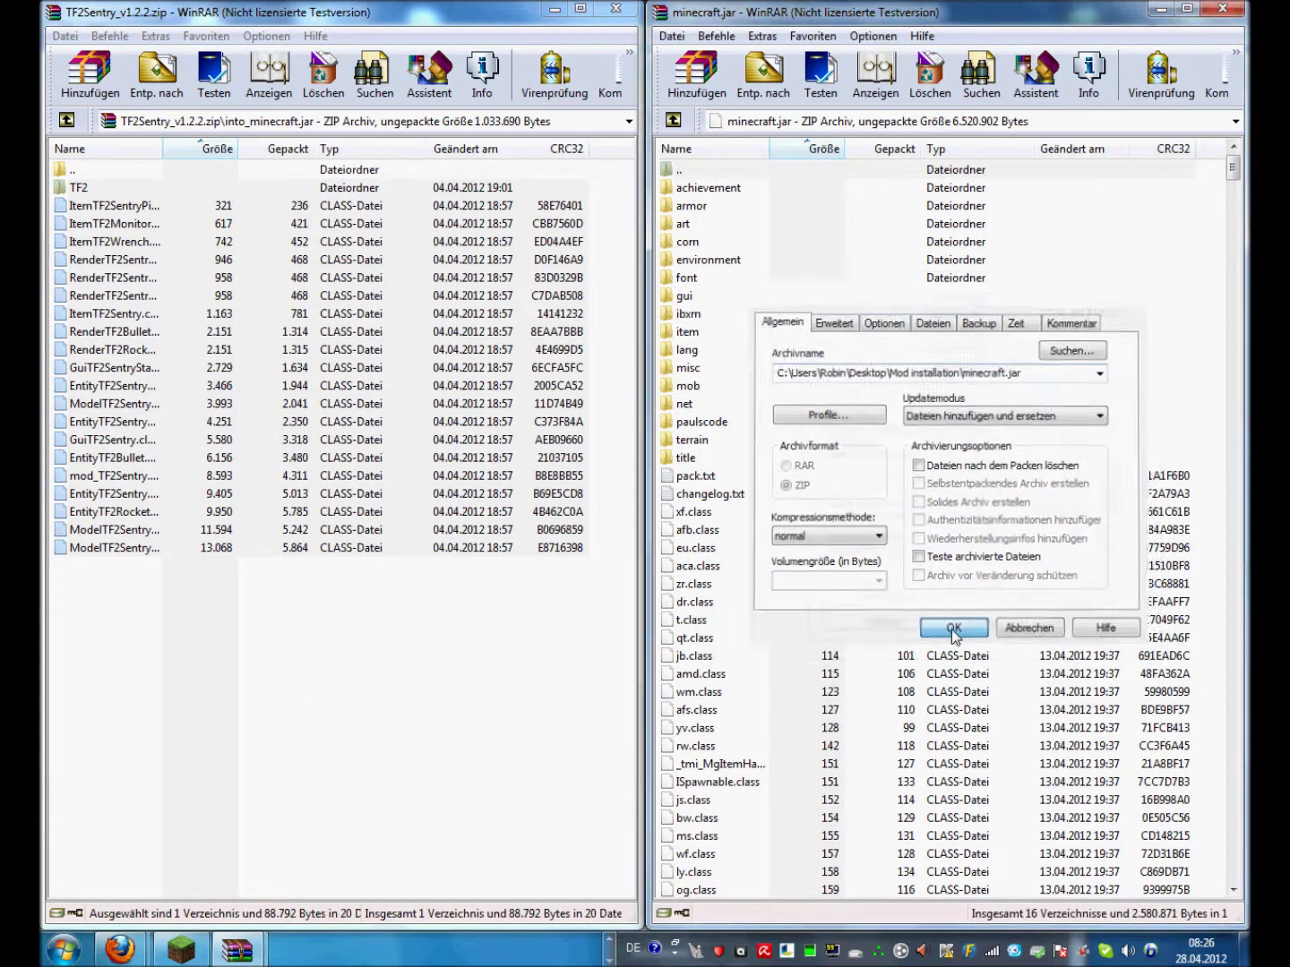
# Return to the top level of TF2Sentry_v1.2.2.zip and open its into_resources folder.
pyautogui.click(154, 174)
pyautogui.doubleClick(155, 174)
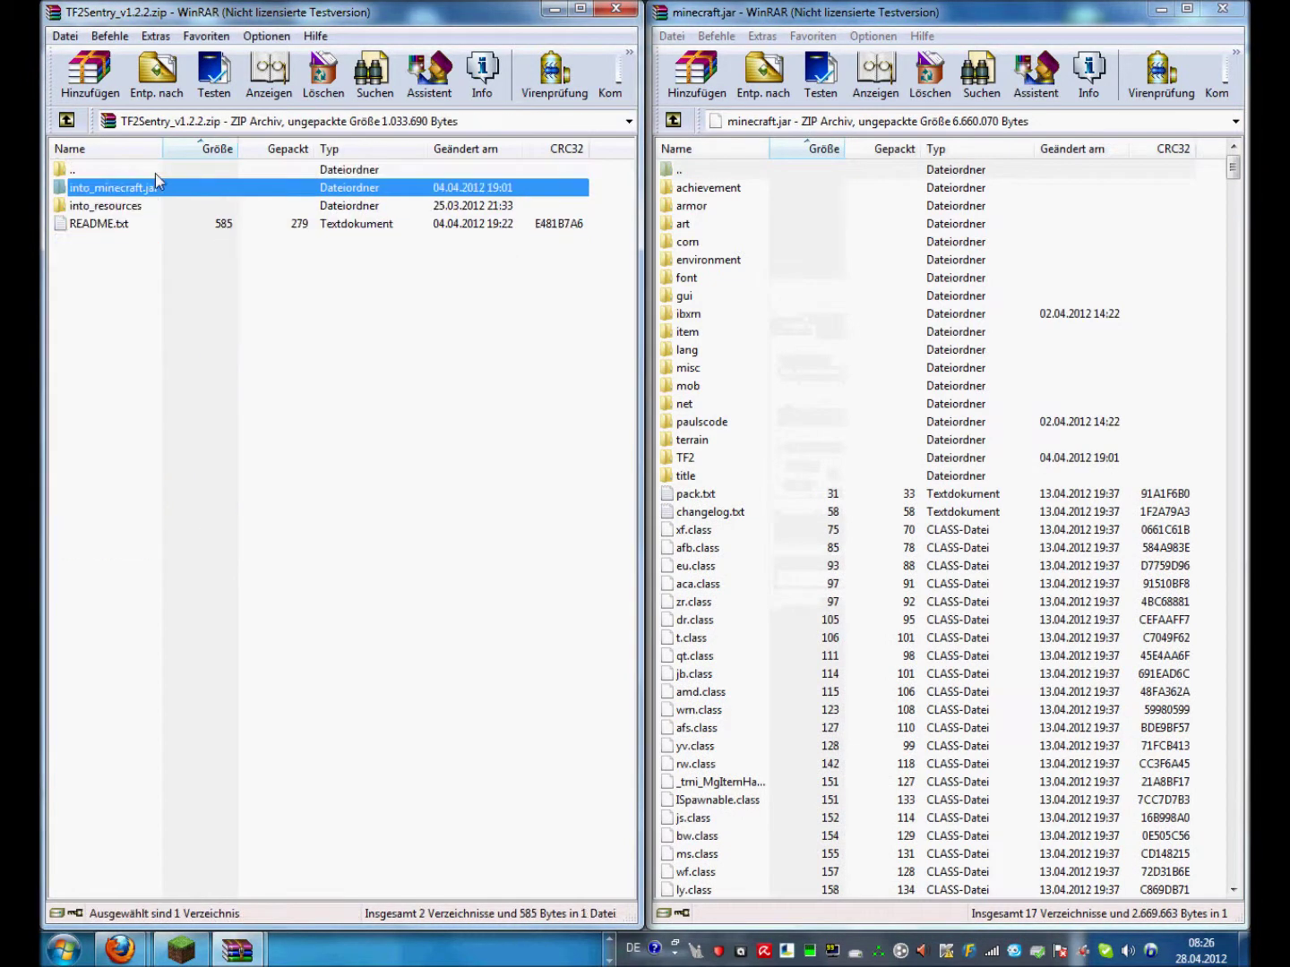
pyautogui.click(166, 216)
pyautogui.doubleClick(168, 205)
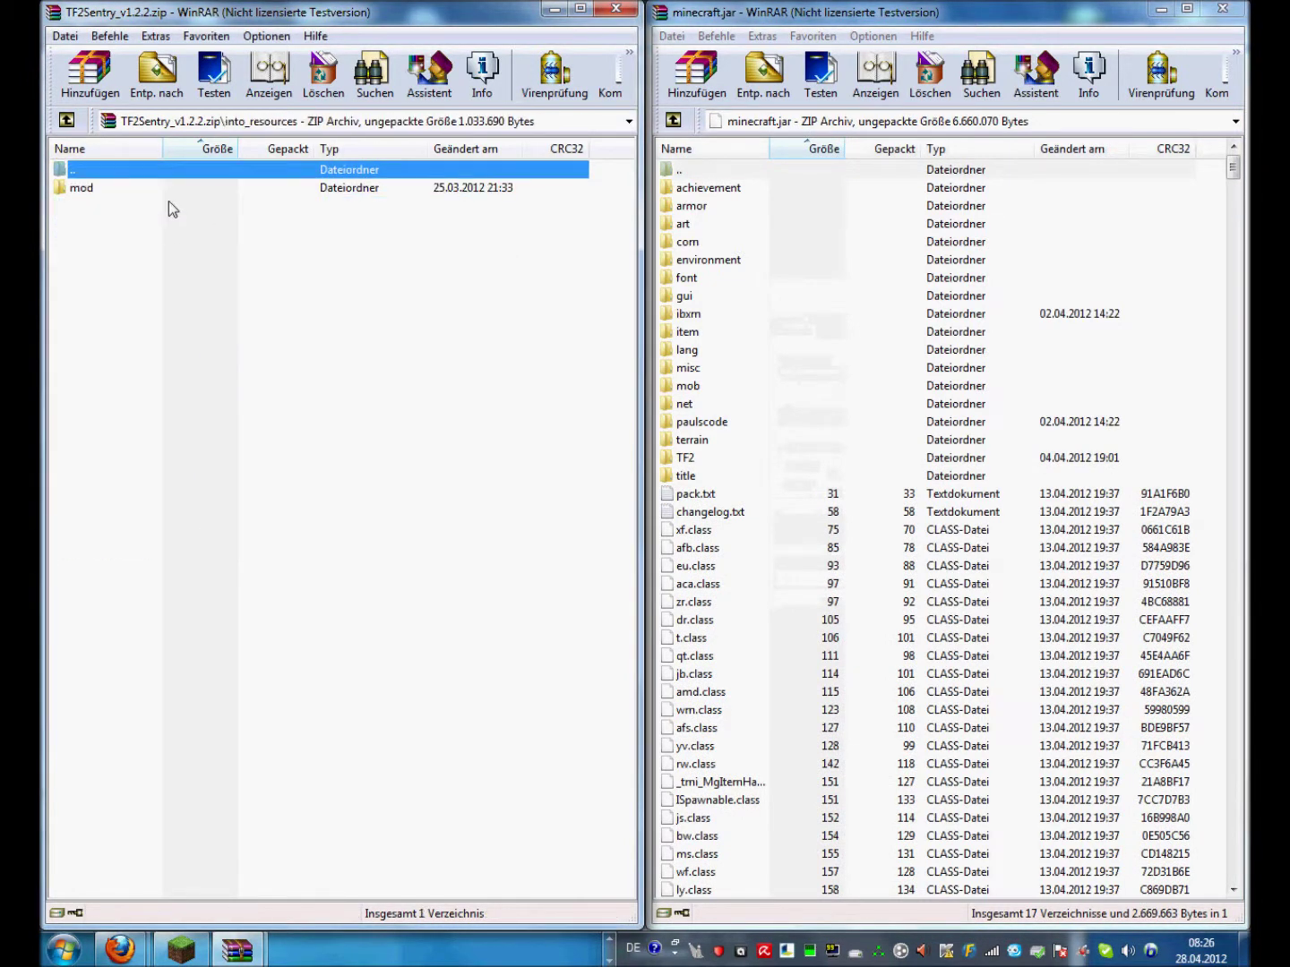
# Open the mod\sound subfolder of into_resources in TF2Sentry_v1.2.2.zip and close the minecraft.jar archive window.
pyautogui.click(172, 190)
pyautogui.doubleClick(174, 189)
pyautogui.doubleClick(189, 190)
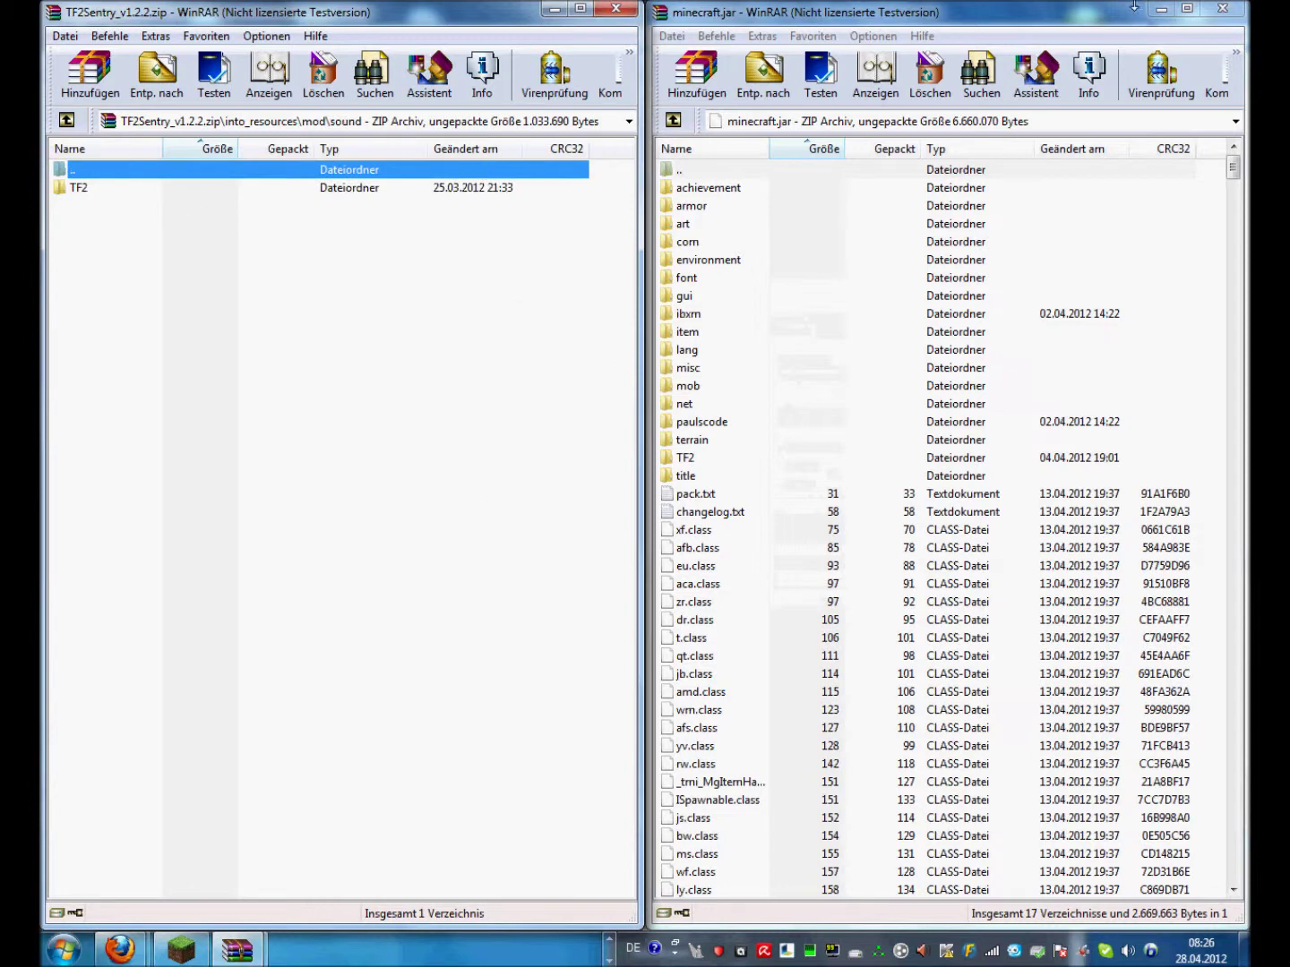
pyautogui.click(1222, 8)
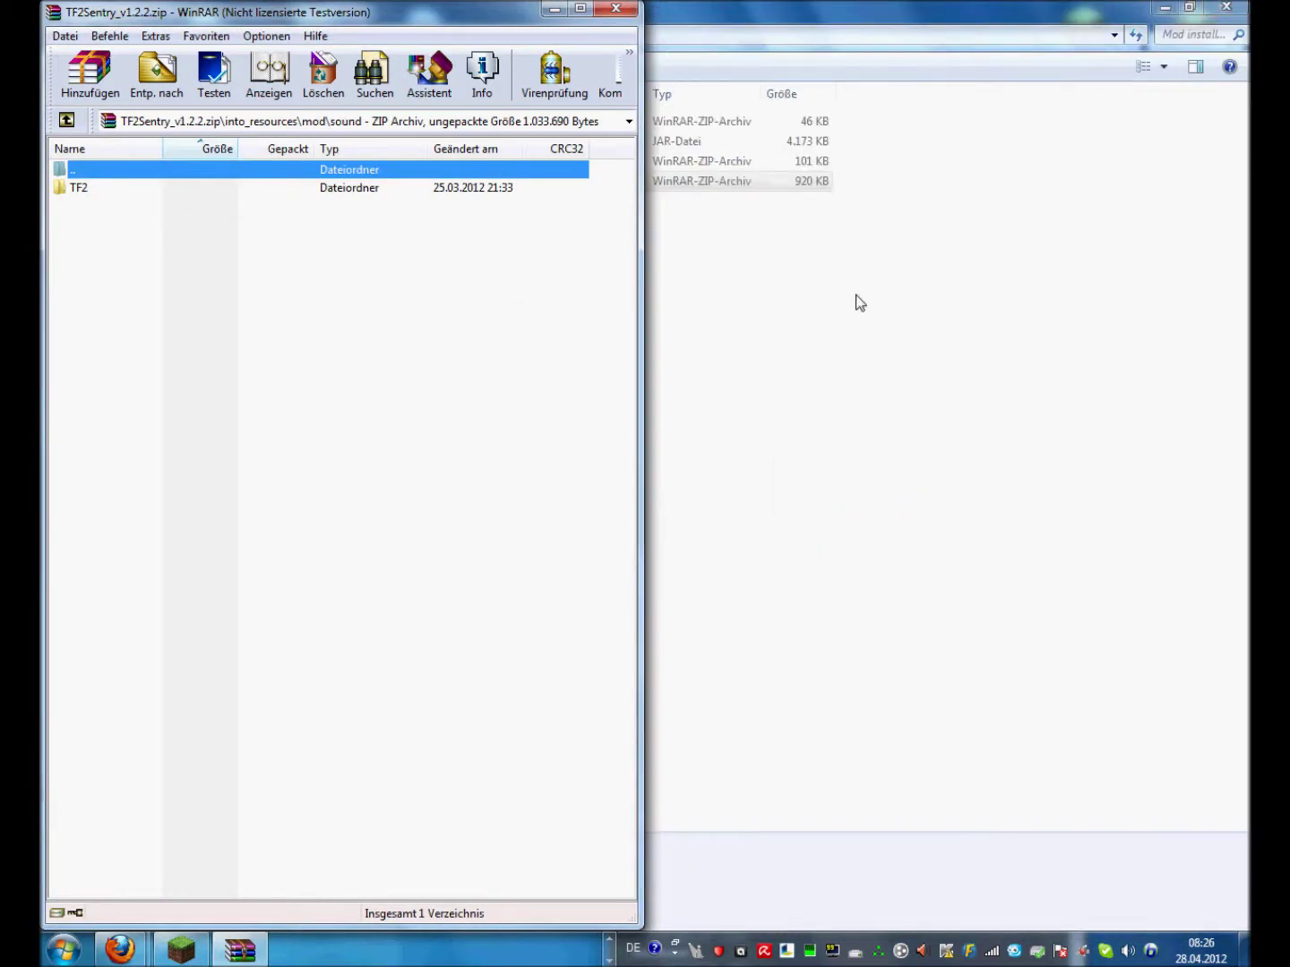
# Switch to the Explorer window showing ÜBER WICHITG - Kopie and go up to the .minecraft folder.
pyautogui.click(673, 313)
pyautogui.moveTo(523, 949)
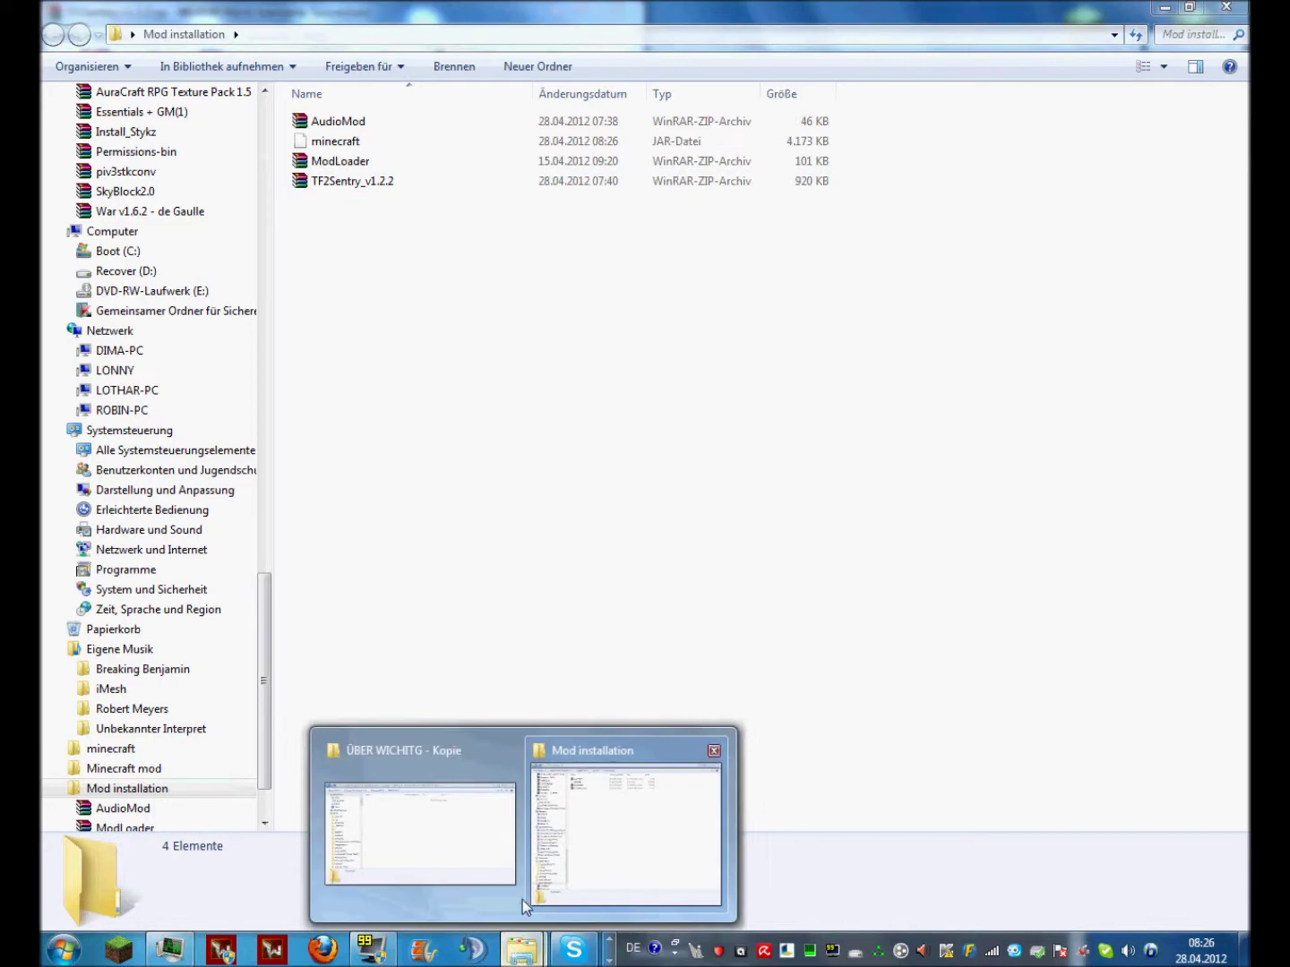
pyautogui.click(449, 844)
pyautogui.click(620, 41)
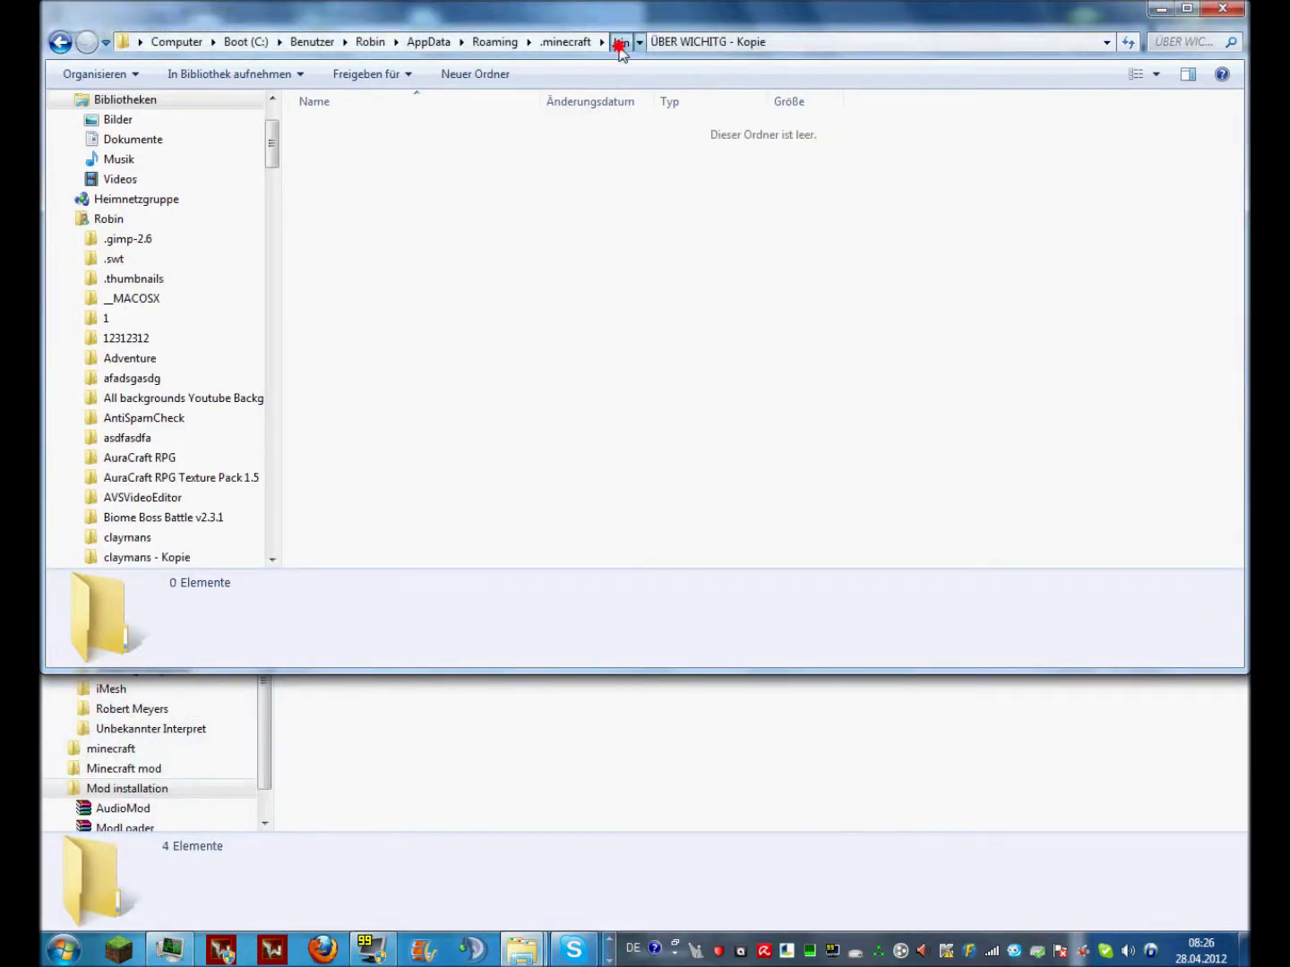
pyautogui.click(567, 41)
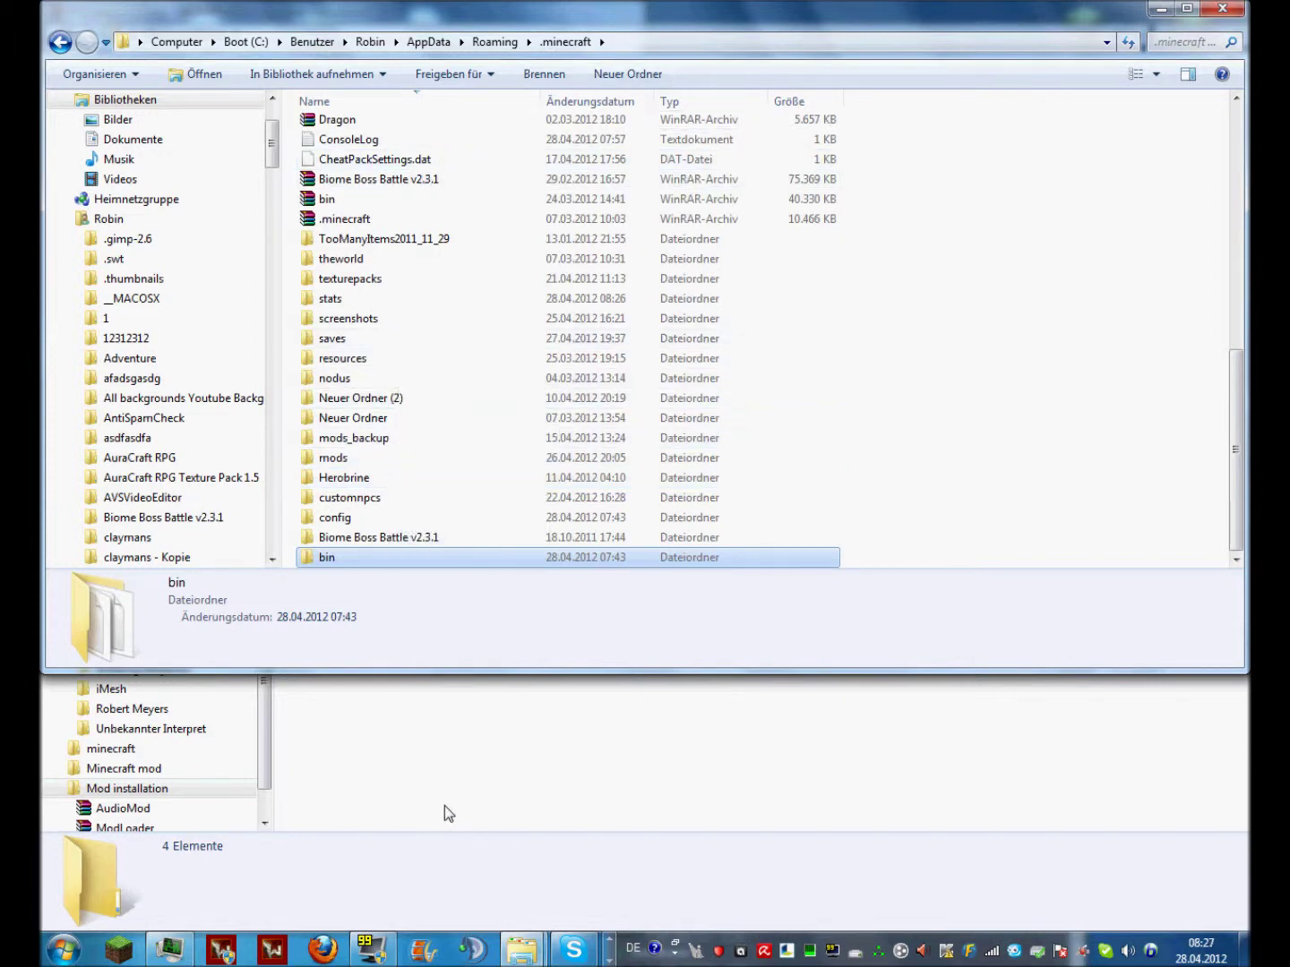
# Open the Windows Run dialog and move it over the .minecraft folder window.
pyautogui.press('super')
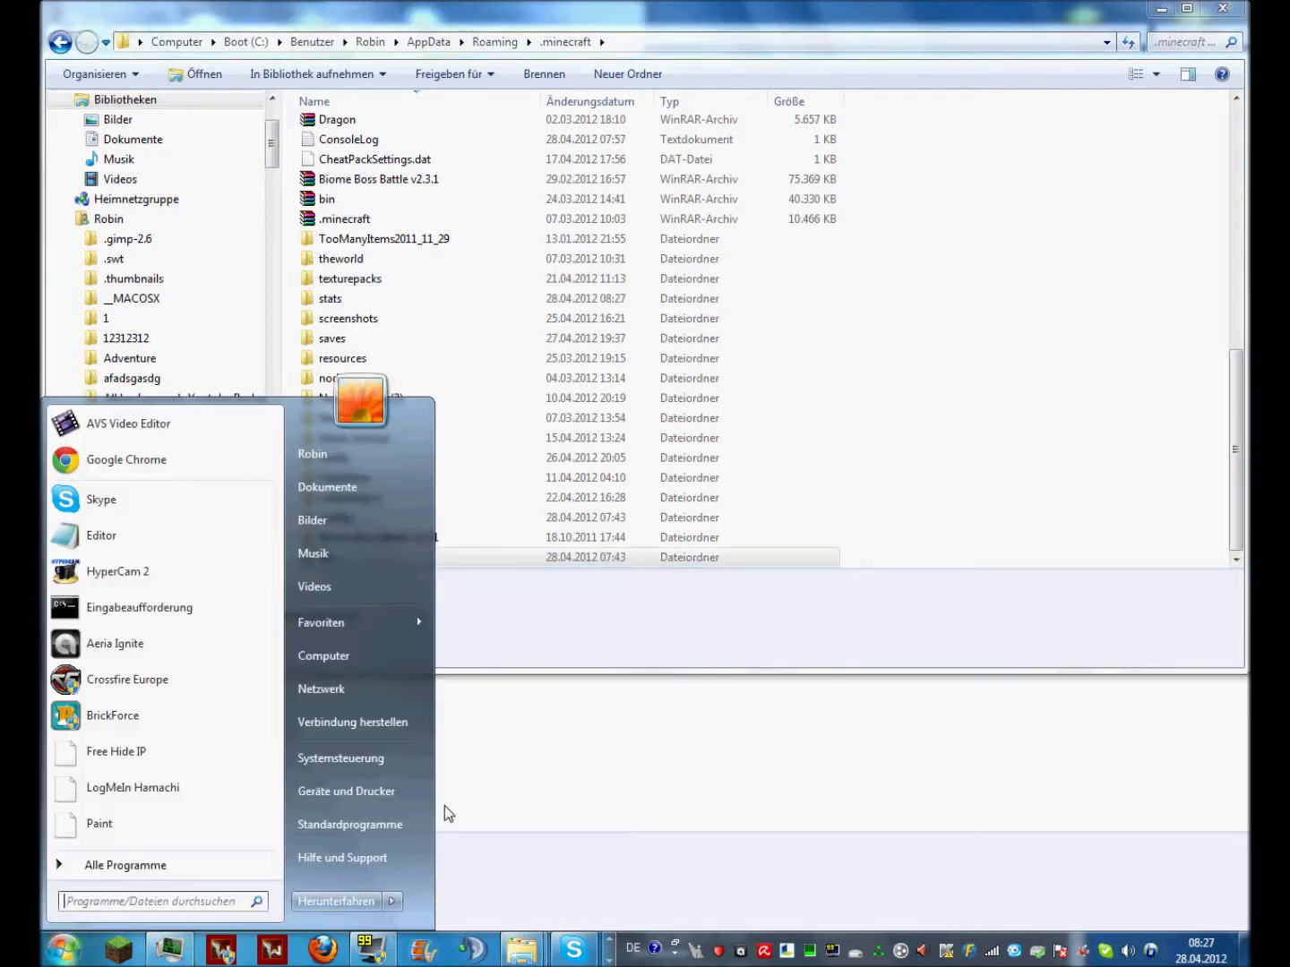
pyautogui.press('super+r')
pyautogui.moveTo(299, 741); pyautogui.dragTo(602, 246)
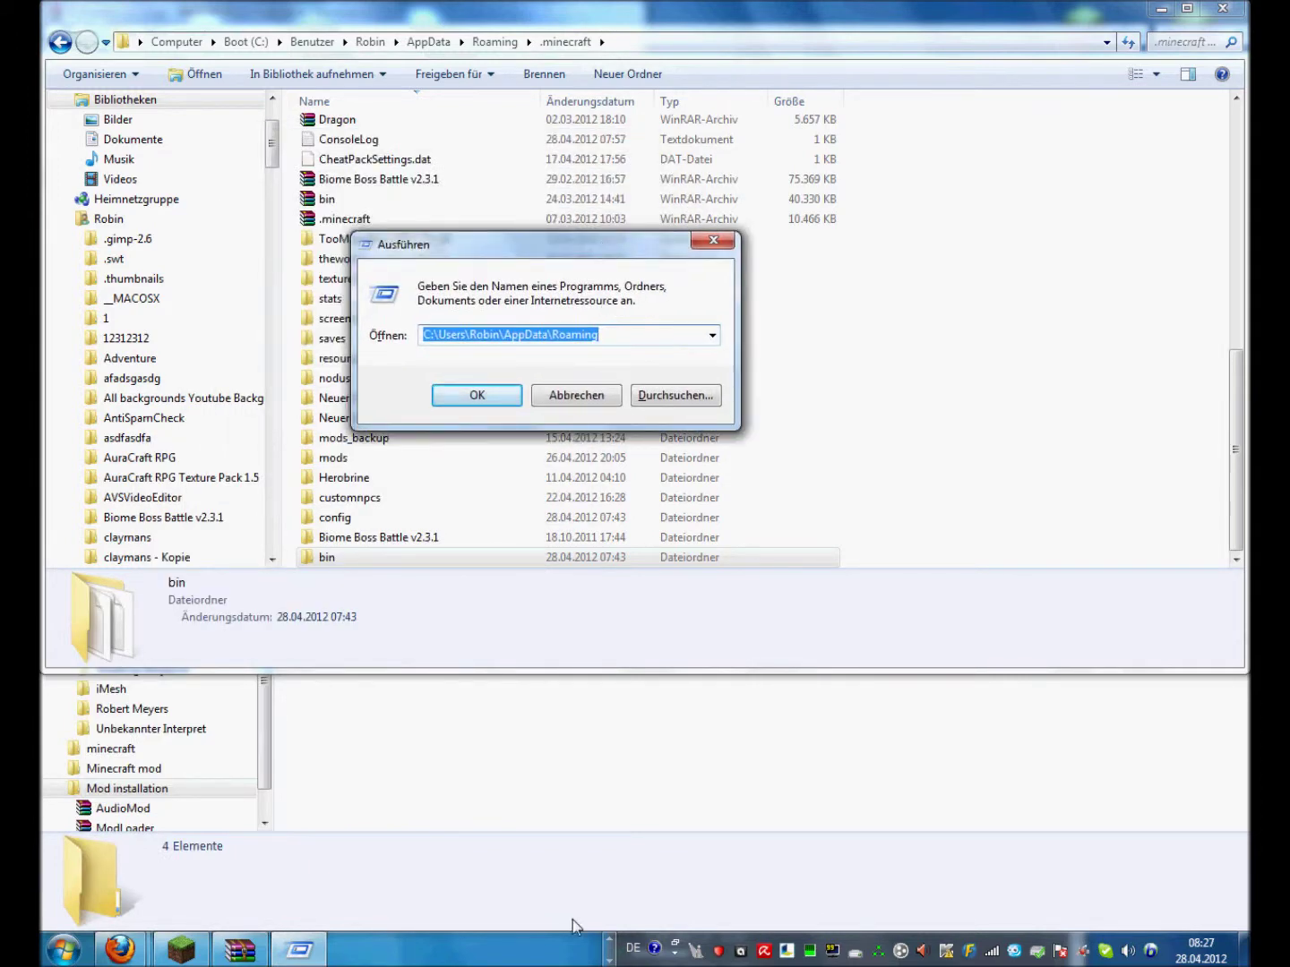
# Open an additional Explorer window and shrink it so it sits beside the Run dialog.
pyautogui.click(610, 940)
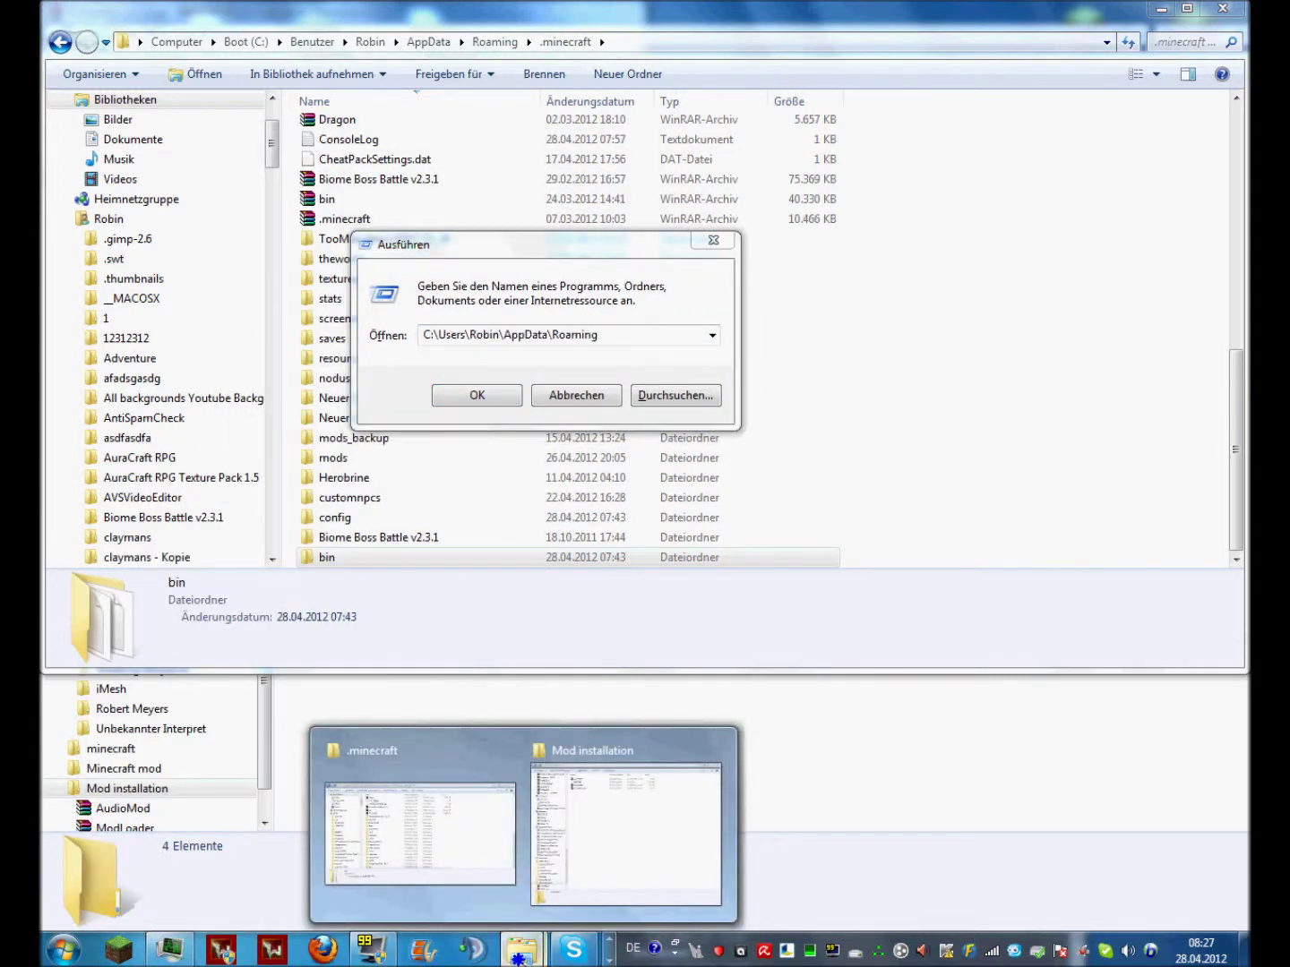
pyautogui.rightClick(522, 947)
pyautogui.click(474, 855)
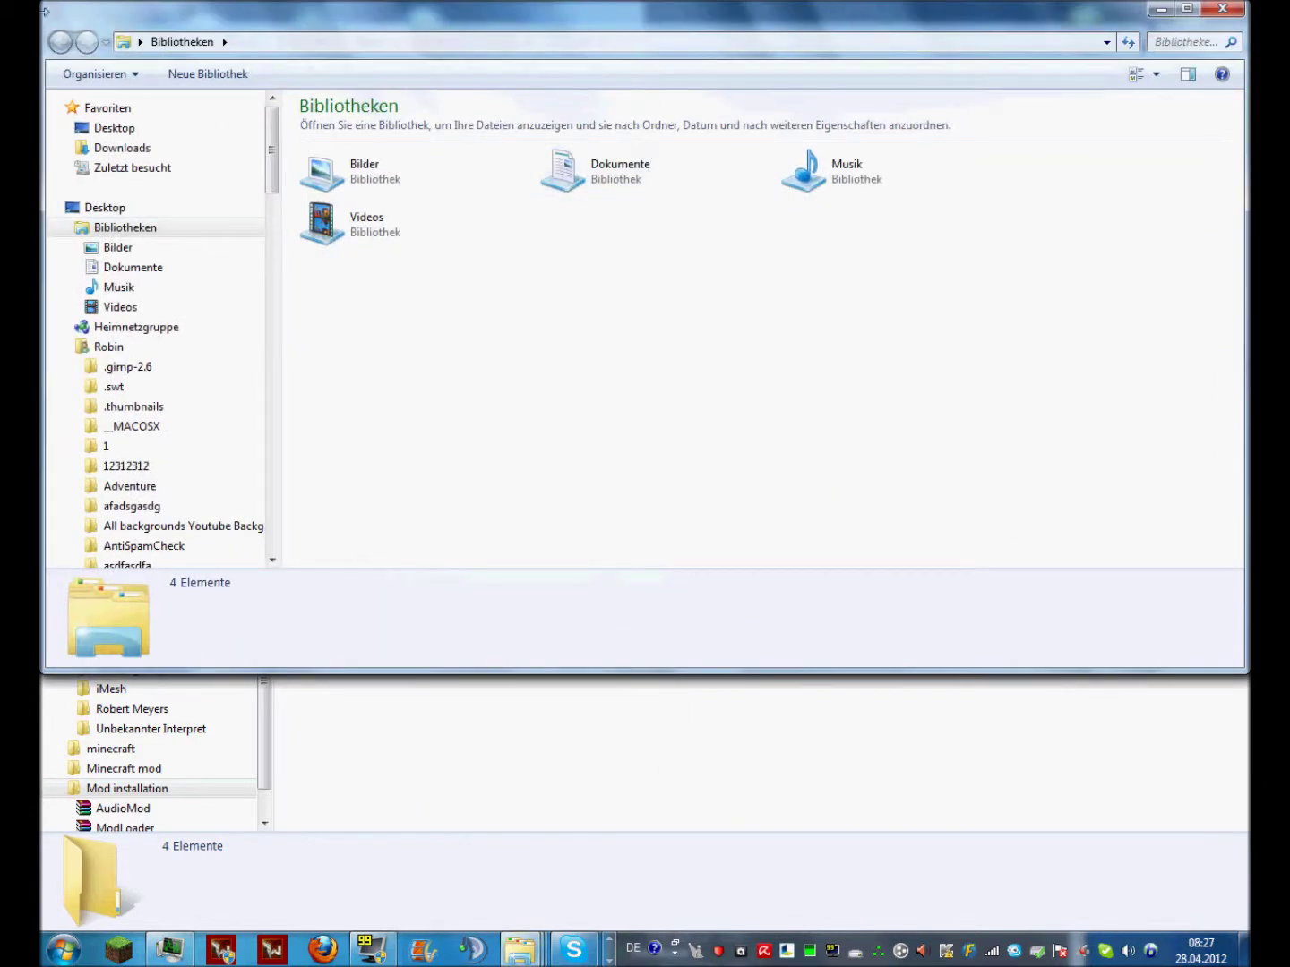
pyautogui.moveTo(44, 9); pyautogui.dragTo(750, 136)
# Go to %appdata% through the address of the new Explorer window.
pyautogui.click(965, 177)
pyautogui.click(964, 176)
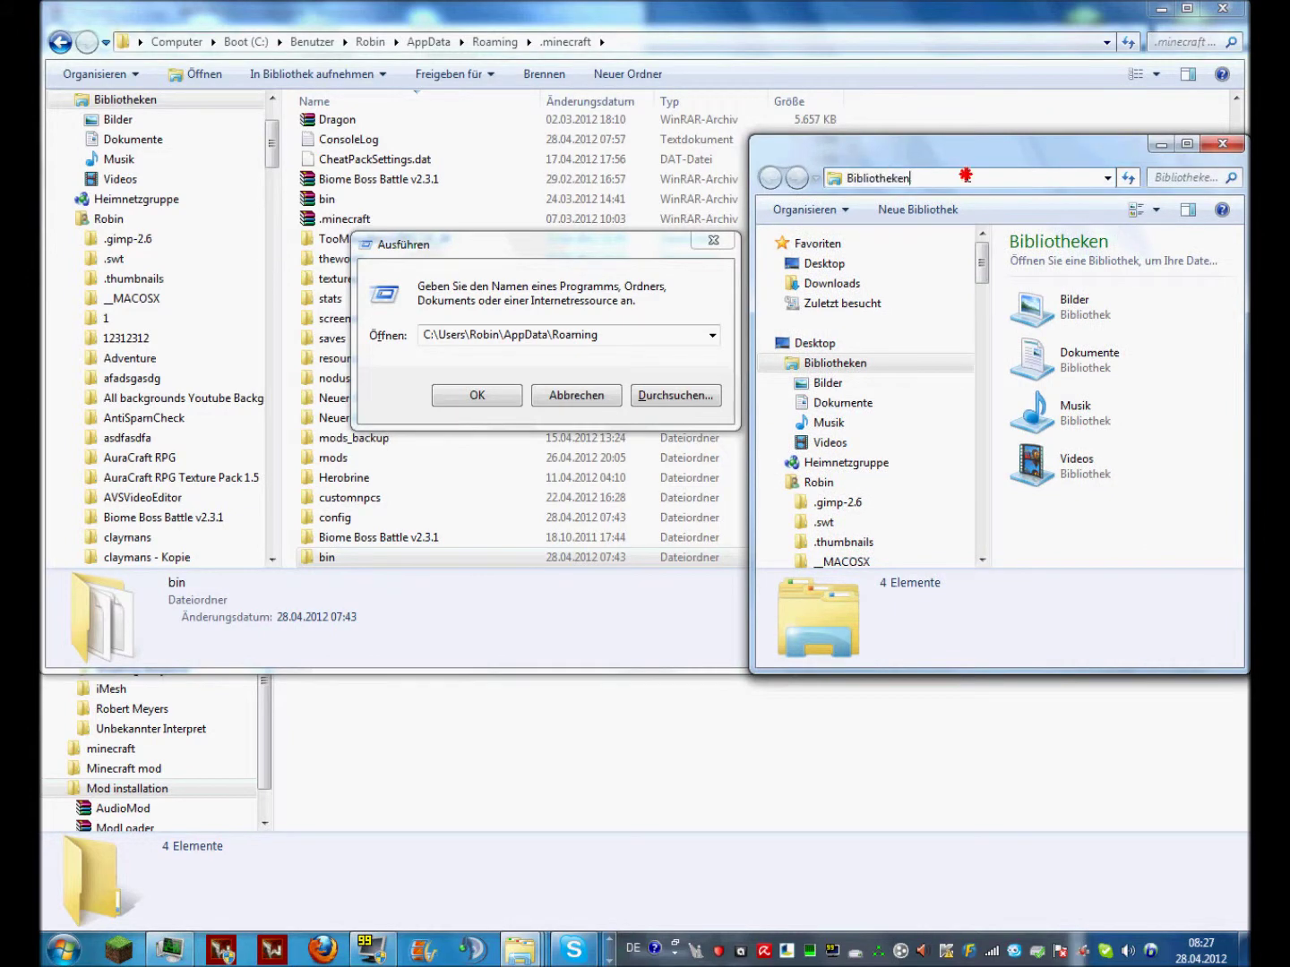
pyautogui.press('BackSpace')
pyautogui.press('BackSpace')
pyautogui.press('BackSpace')
pyautogui.press('BackSpace')
pyautogui.press('BackSpace')
pyautogui.press('BackSpace')
pyautogui.press('BackSpace')
pyautogui.press('BackSpace')
pyautogui.press('BackSpace')
pyautogui.press('BackSpace')
pyautogui.press('BackSpace')
pyautogui.press('BackSpace')
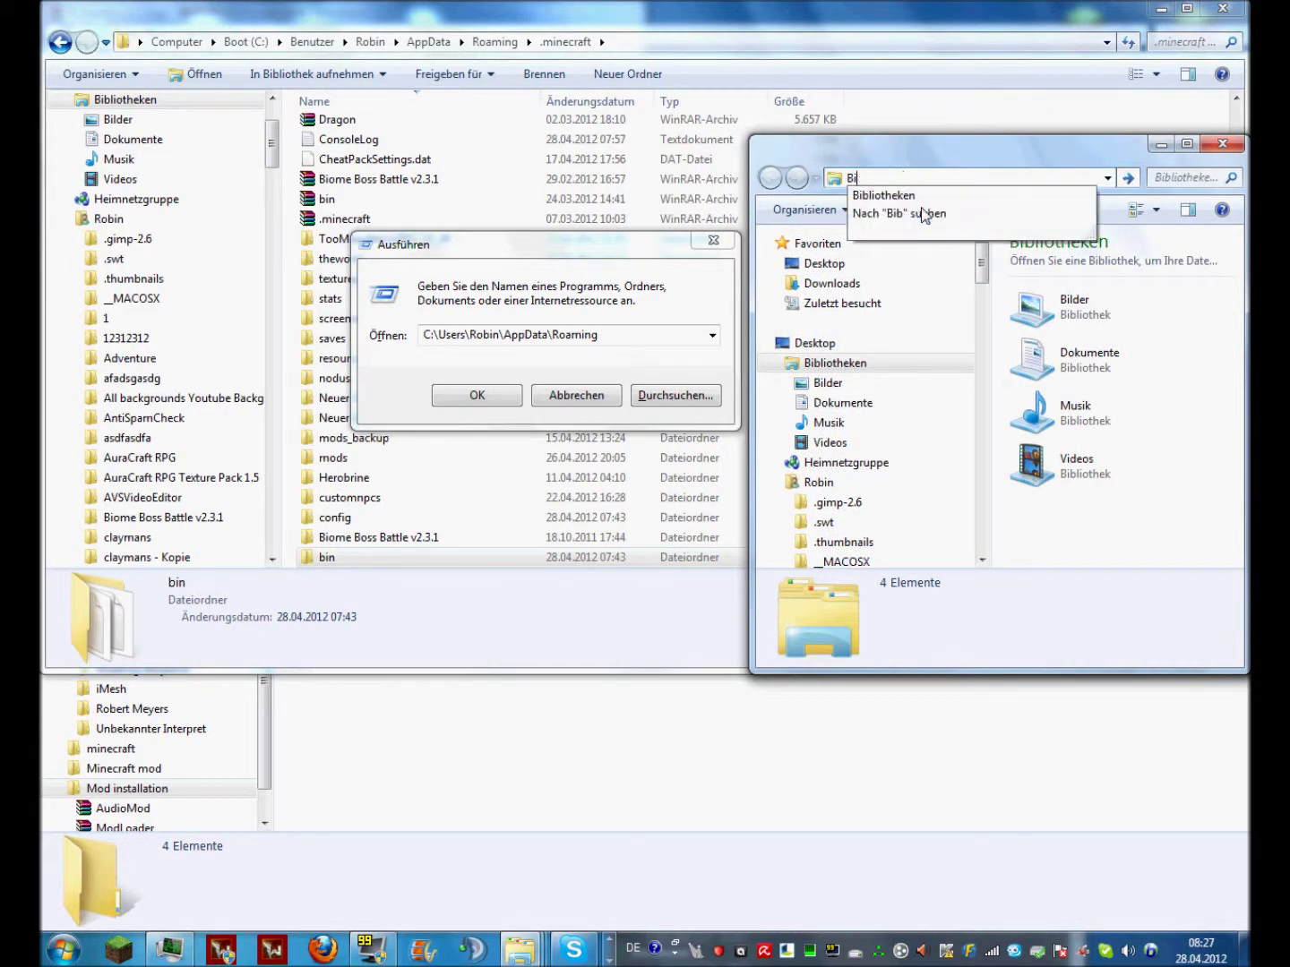
pyautogui.write('%%')
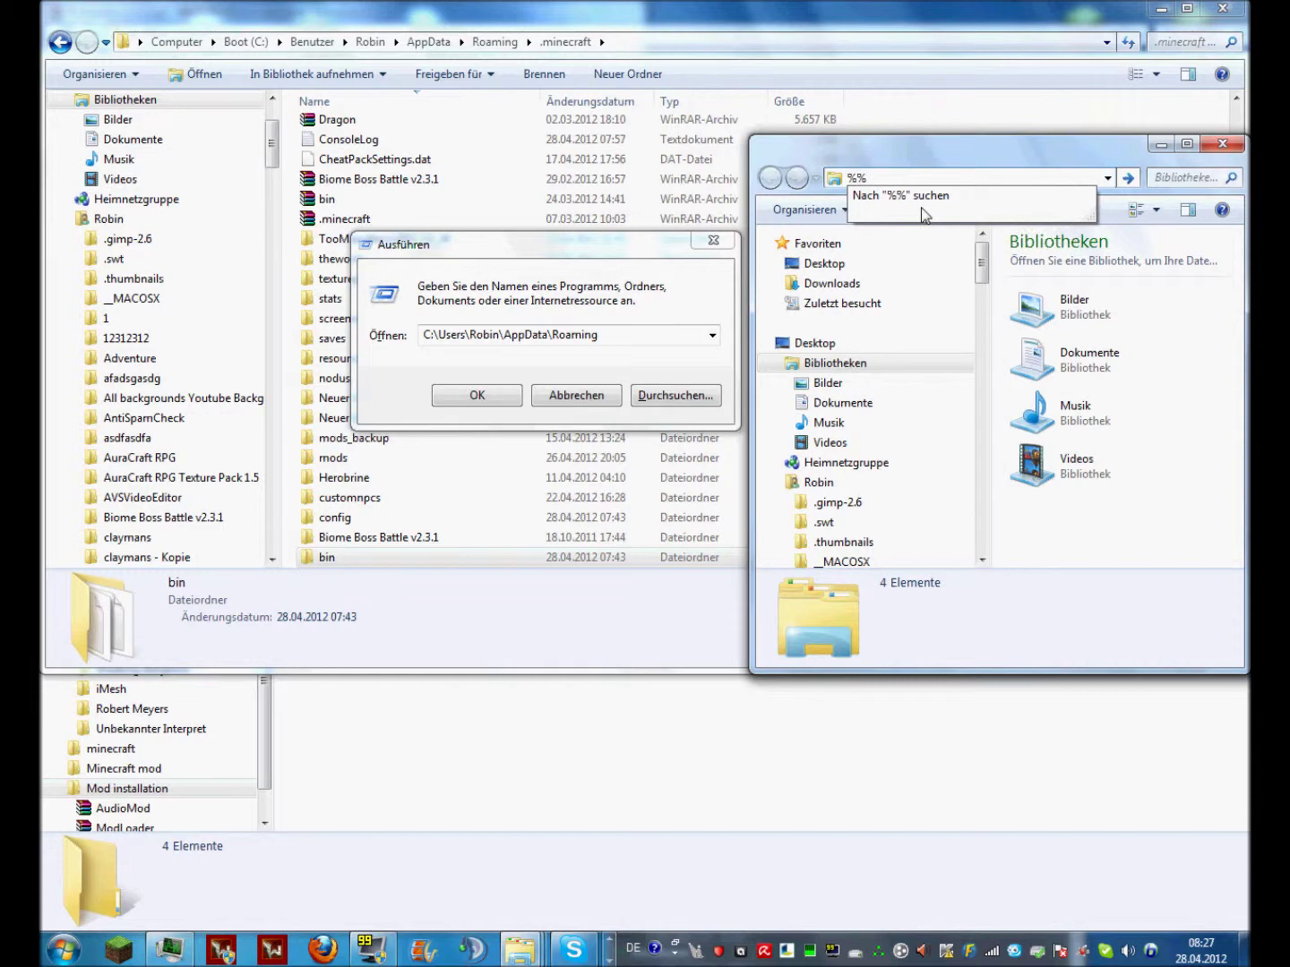
pyautogui.press('Left')
pyautogui.write('app')
pyautogui.press('BackSpace')
pyautogui.press('BackSpace')
pyautogui.press('BackSpace')
pyautogui.write('appdata')
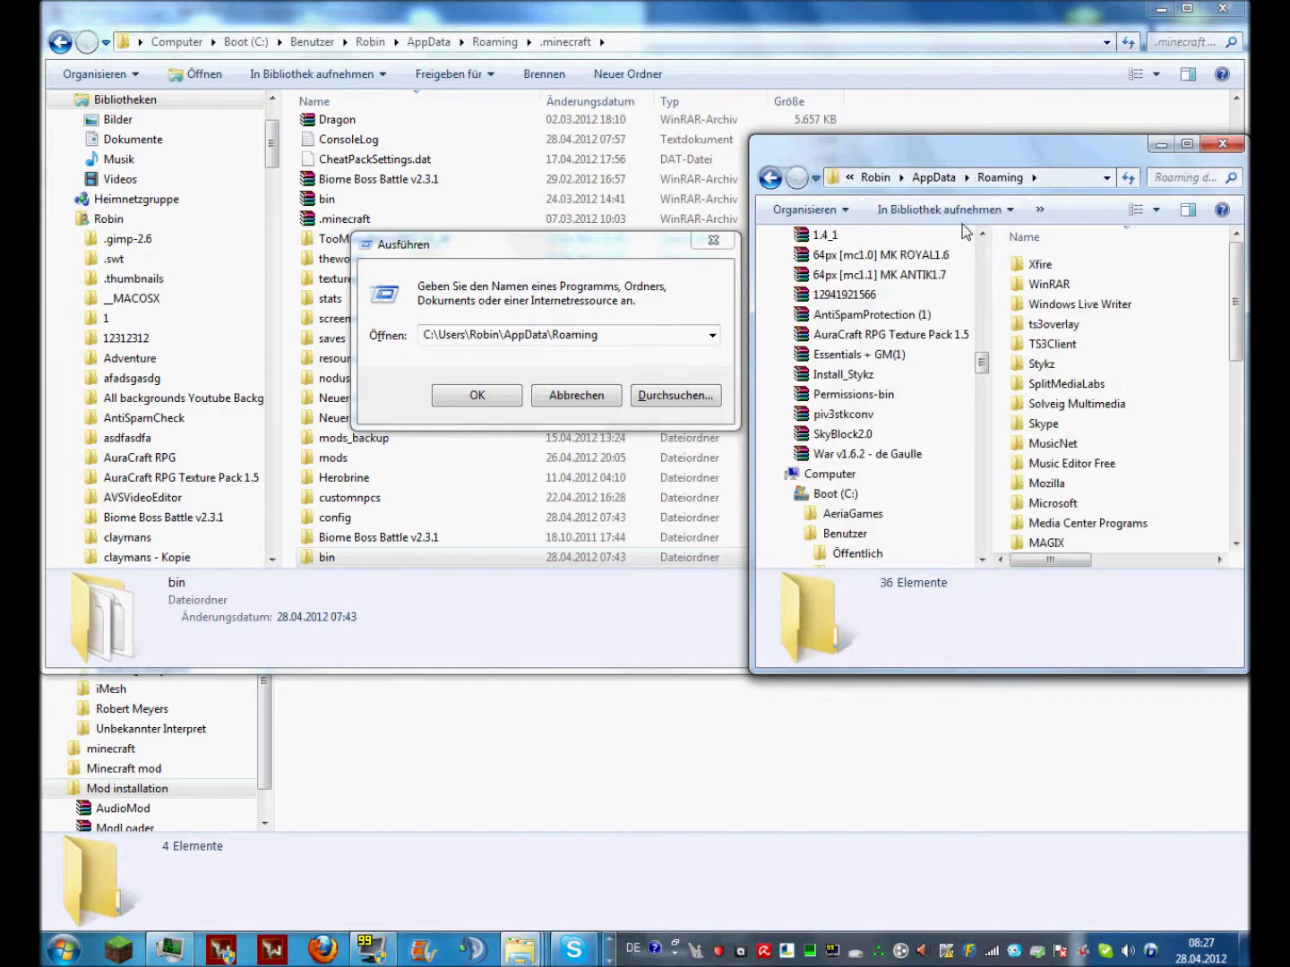
# Open the Roaming folder from the Run dialog, place both Roaming windows side by side and close them.
pyautogui.click(479, 395)
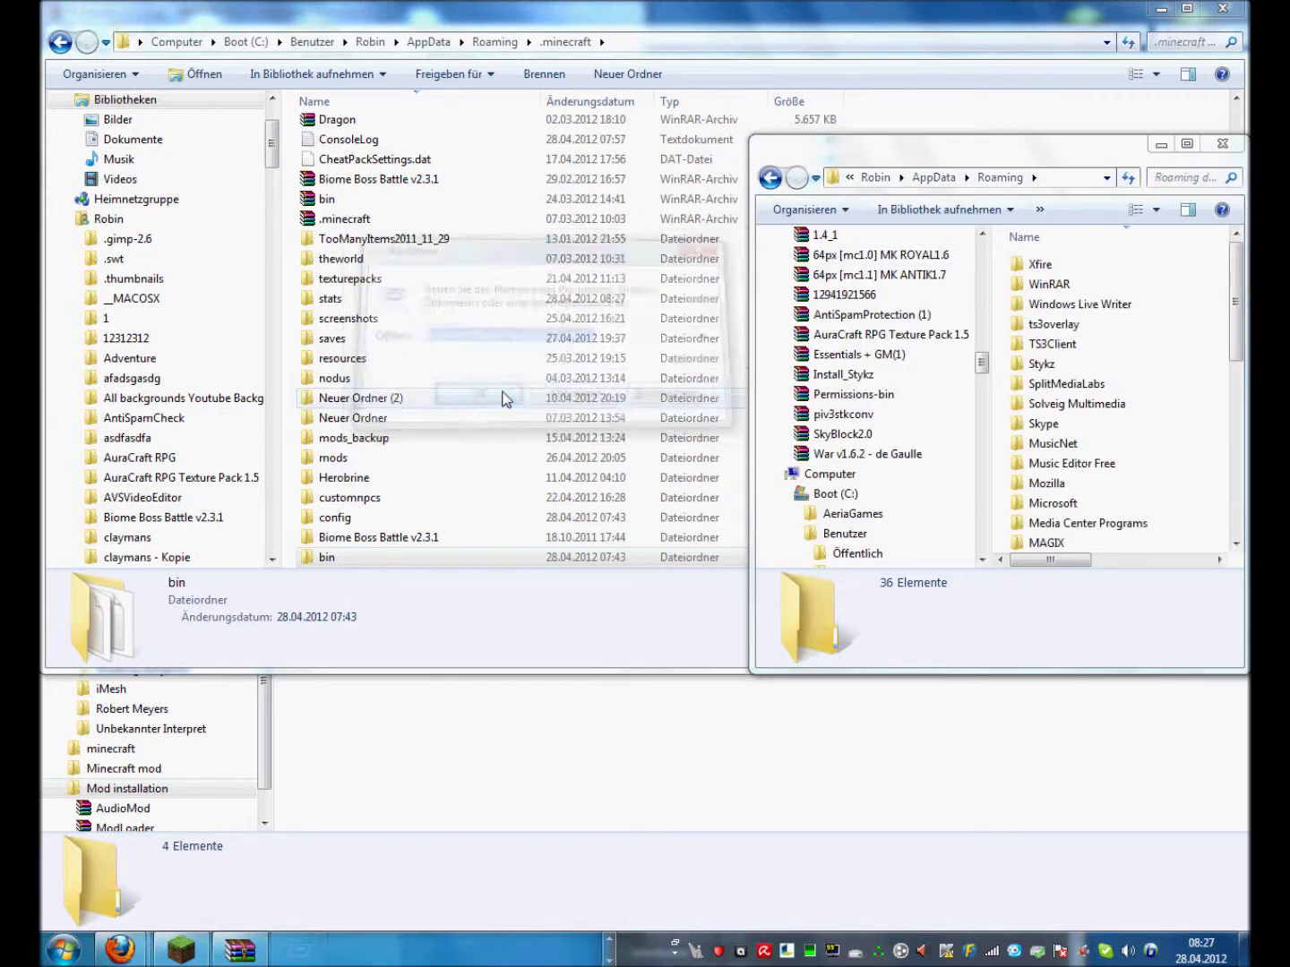
pyautogui.moveTo(932, 159); pyautogui.dragTo(757, 24)
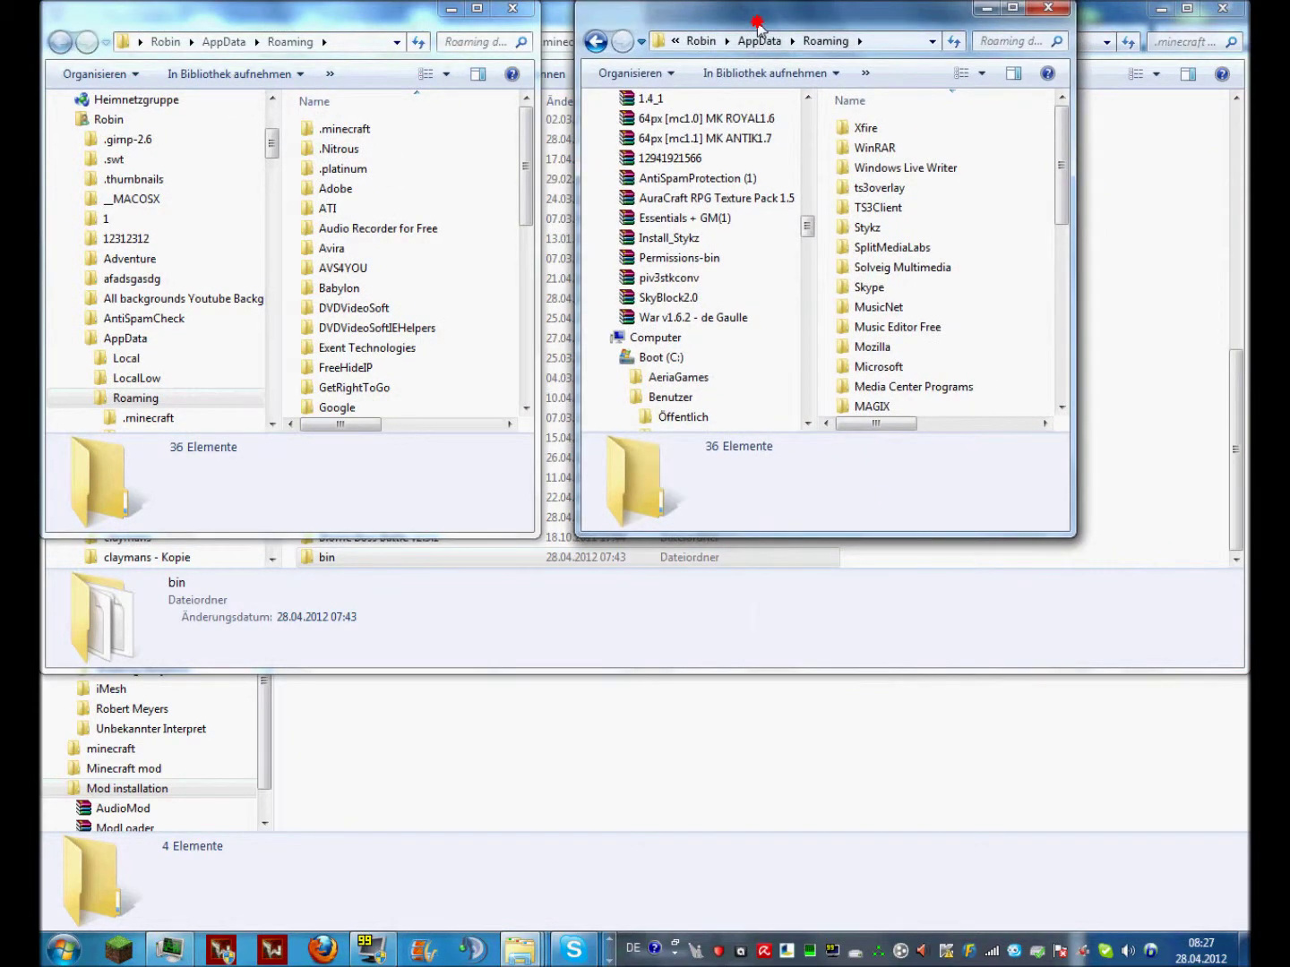
pyautogui.moveTo(756, 24); pyautogui.dragTo(757, 25)
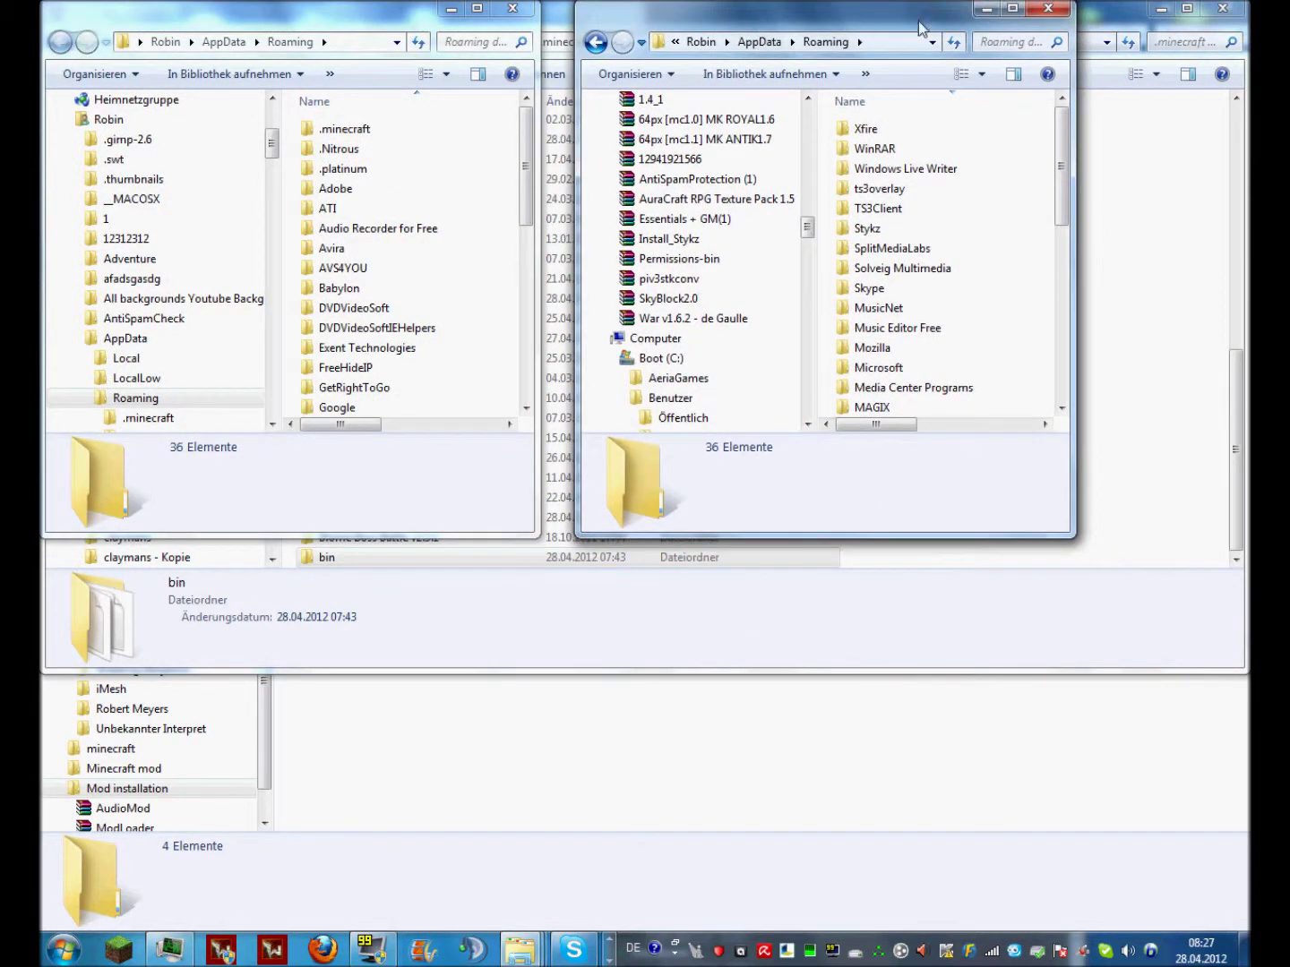
pyautogui.click(1032, 13)
pyautogui.click(515, 11)
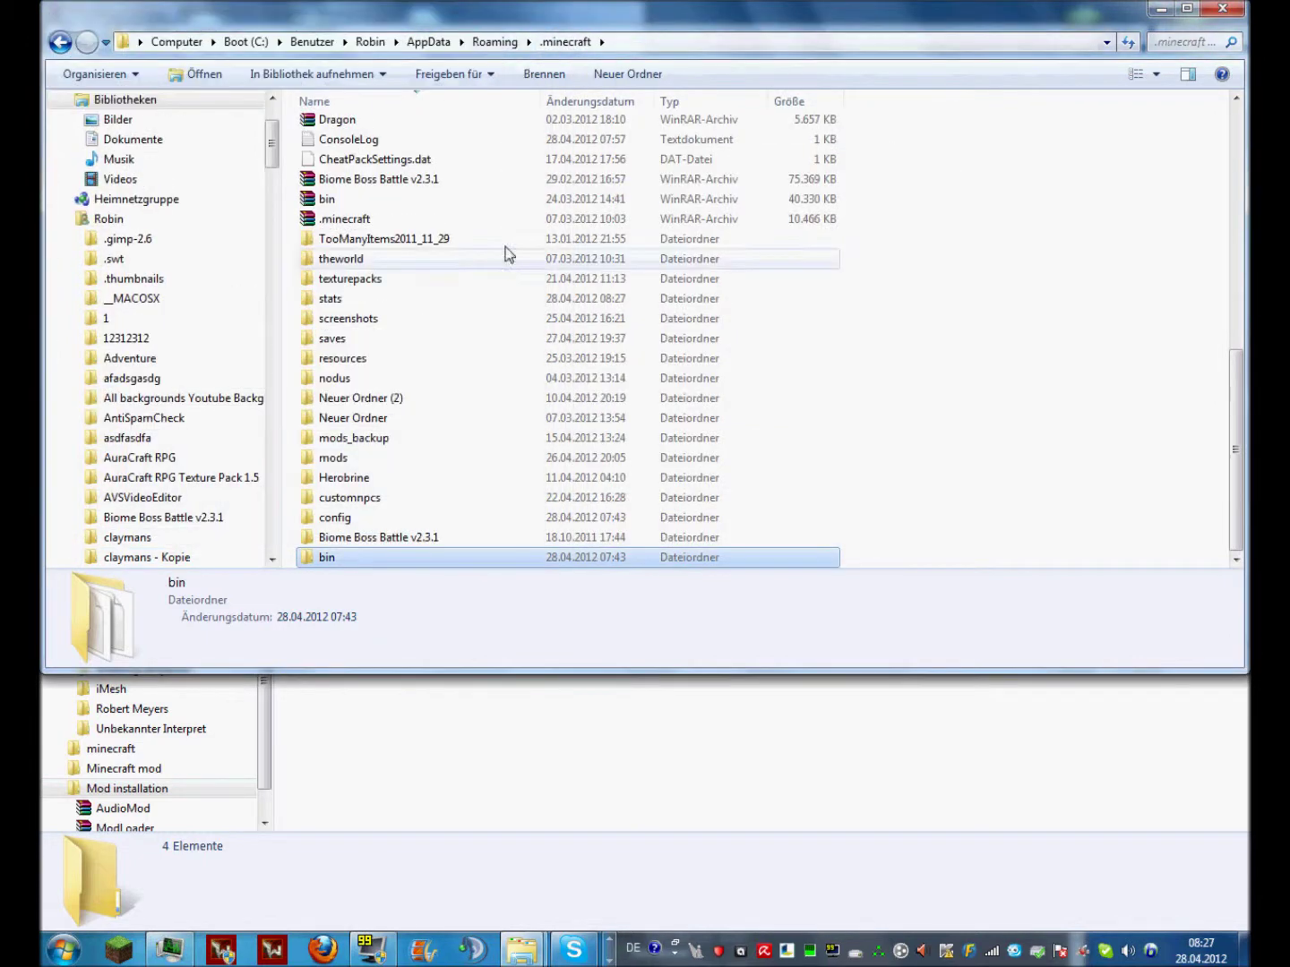
# Open the resources\mod\music folder inside .minecraft.
pyautogui.doubleClick(491, 360)
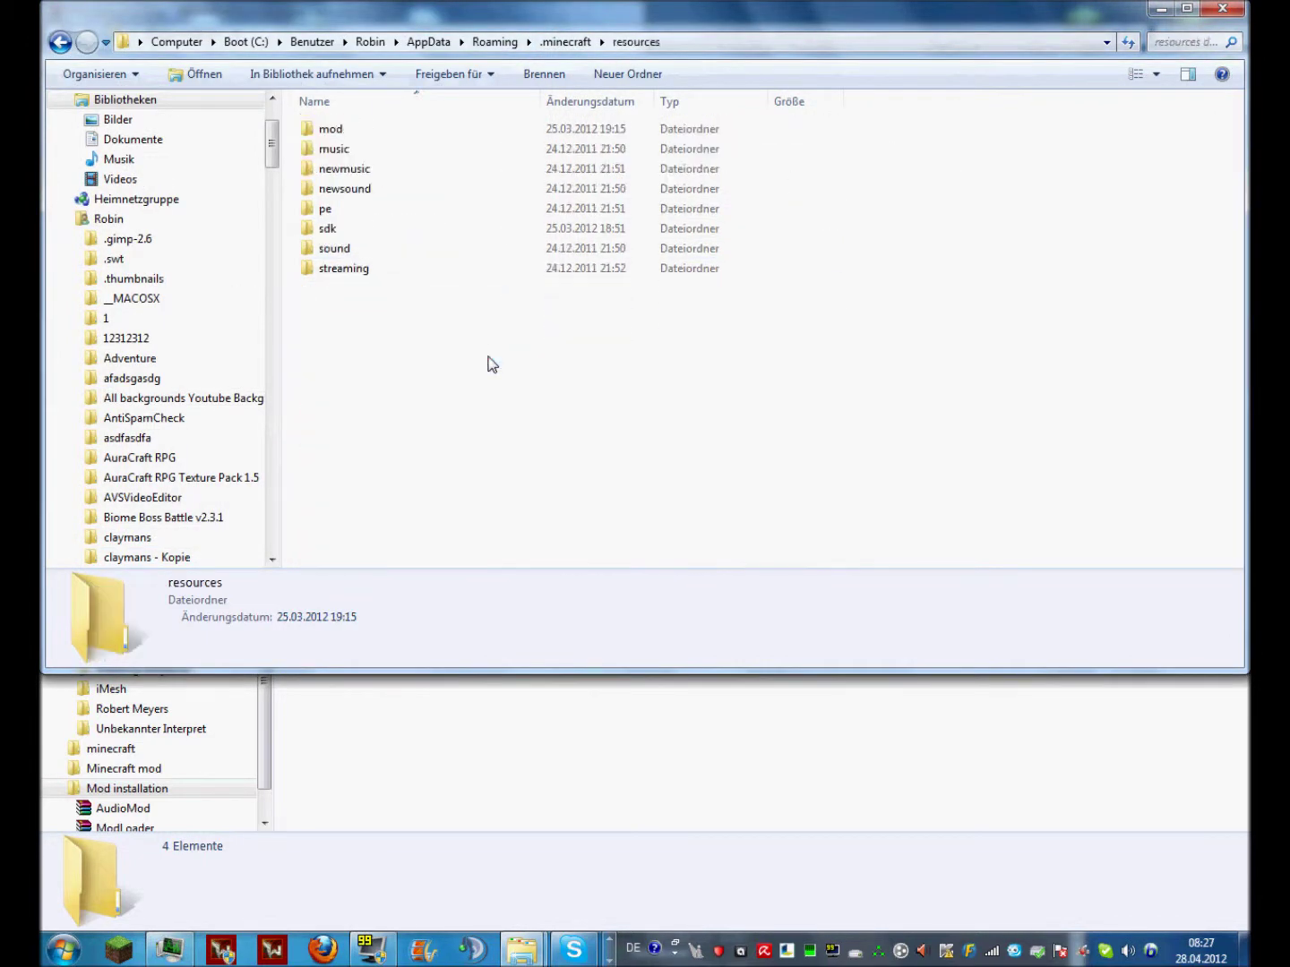
pyautogui.doubleClick(455, 132)
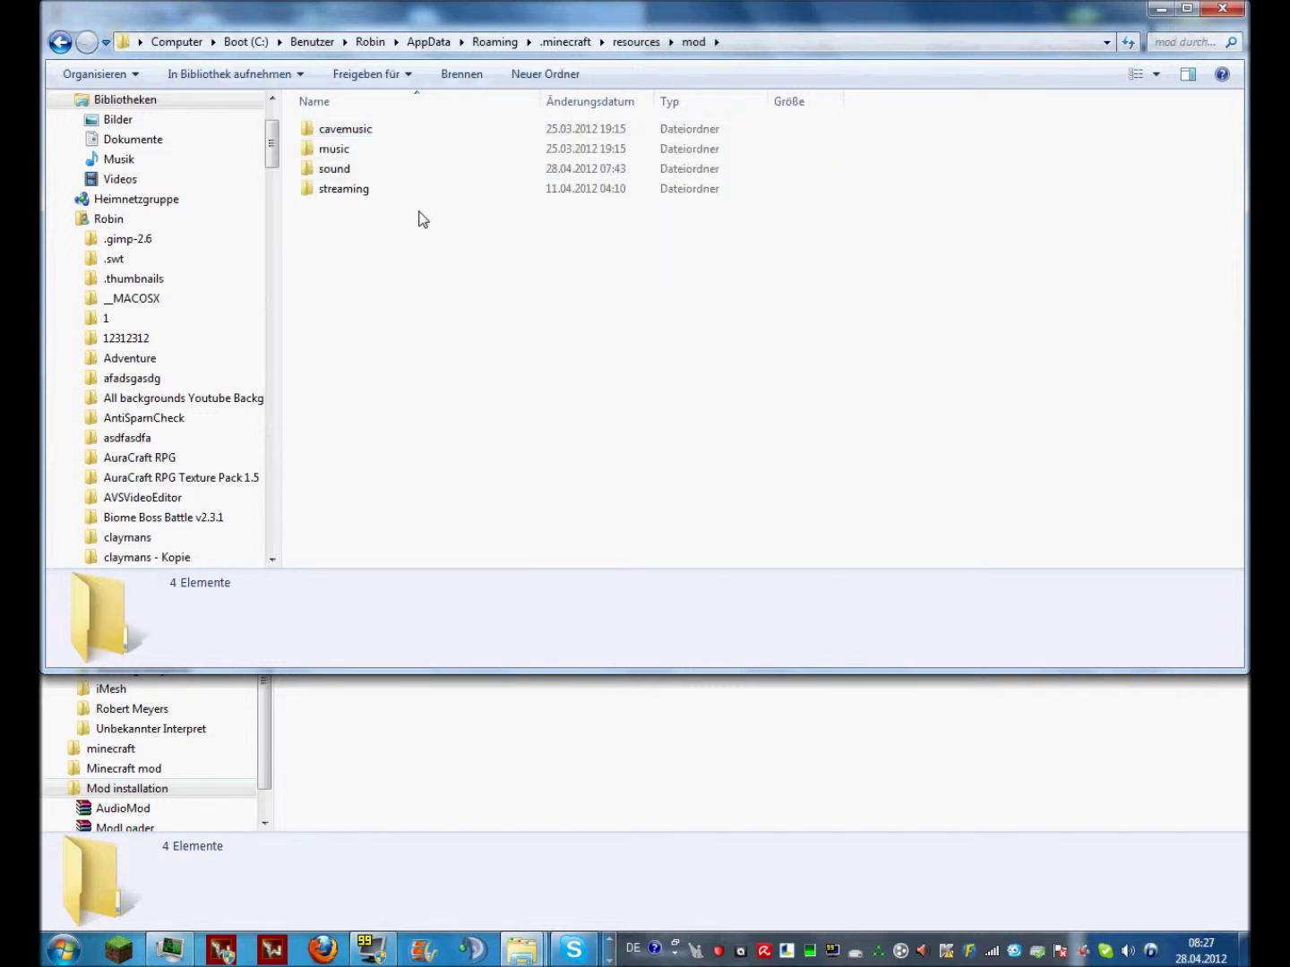
pyautogui.doubleClick(364, 149)
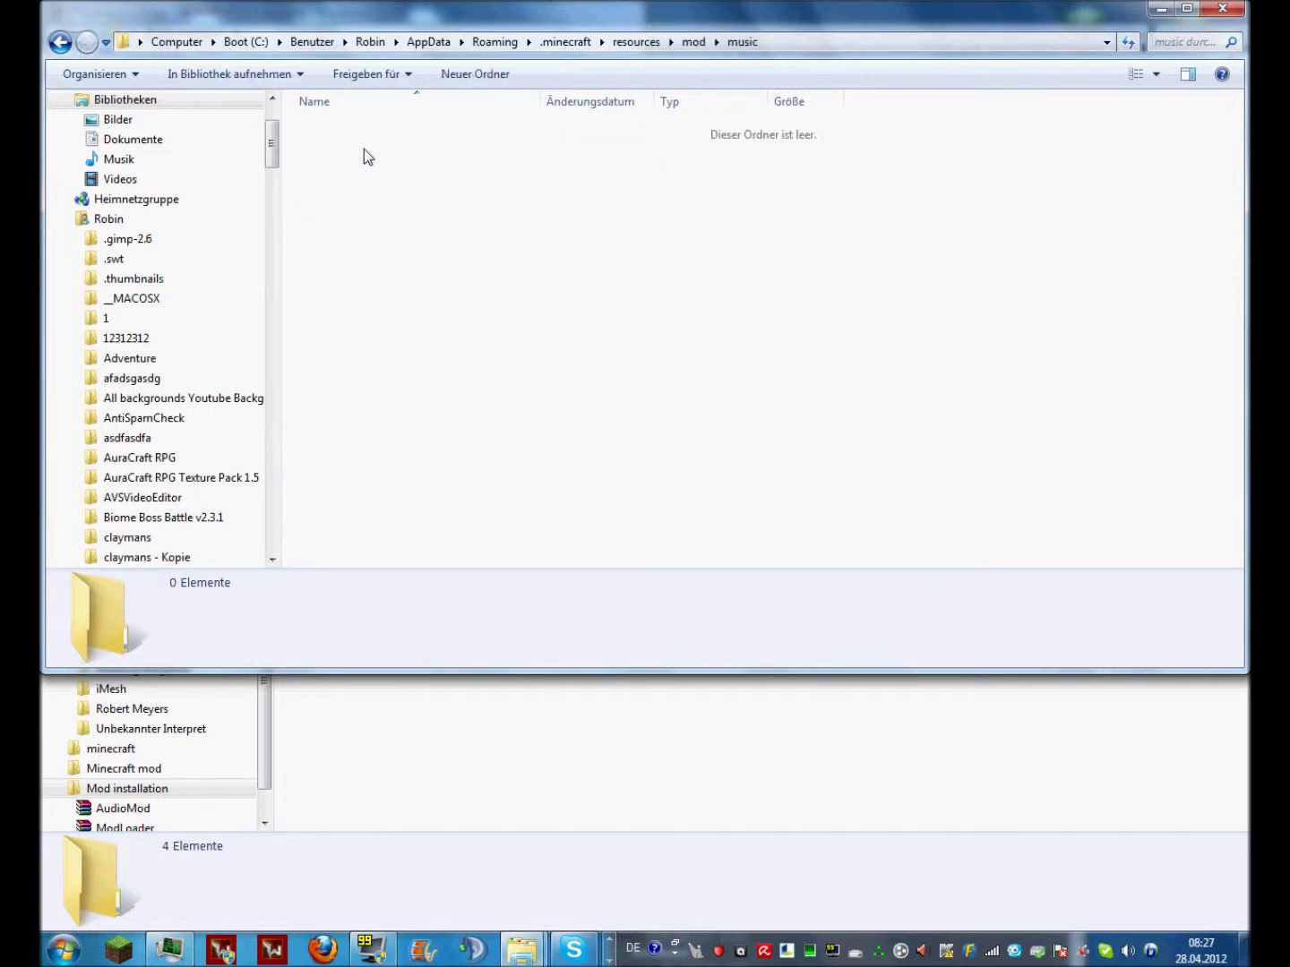
# Arrange the TF2Sentry_v1.2.2.zip window and the .minecraft resources window side by side, with the Mod installation window minimized.
pyautogui.click(522, 948)
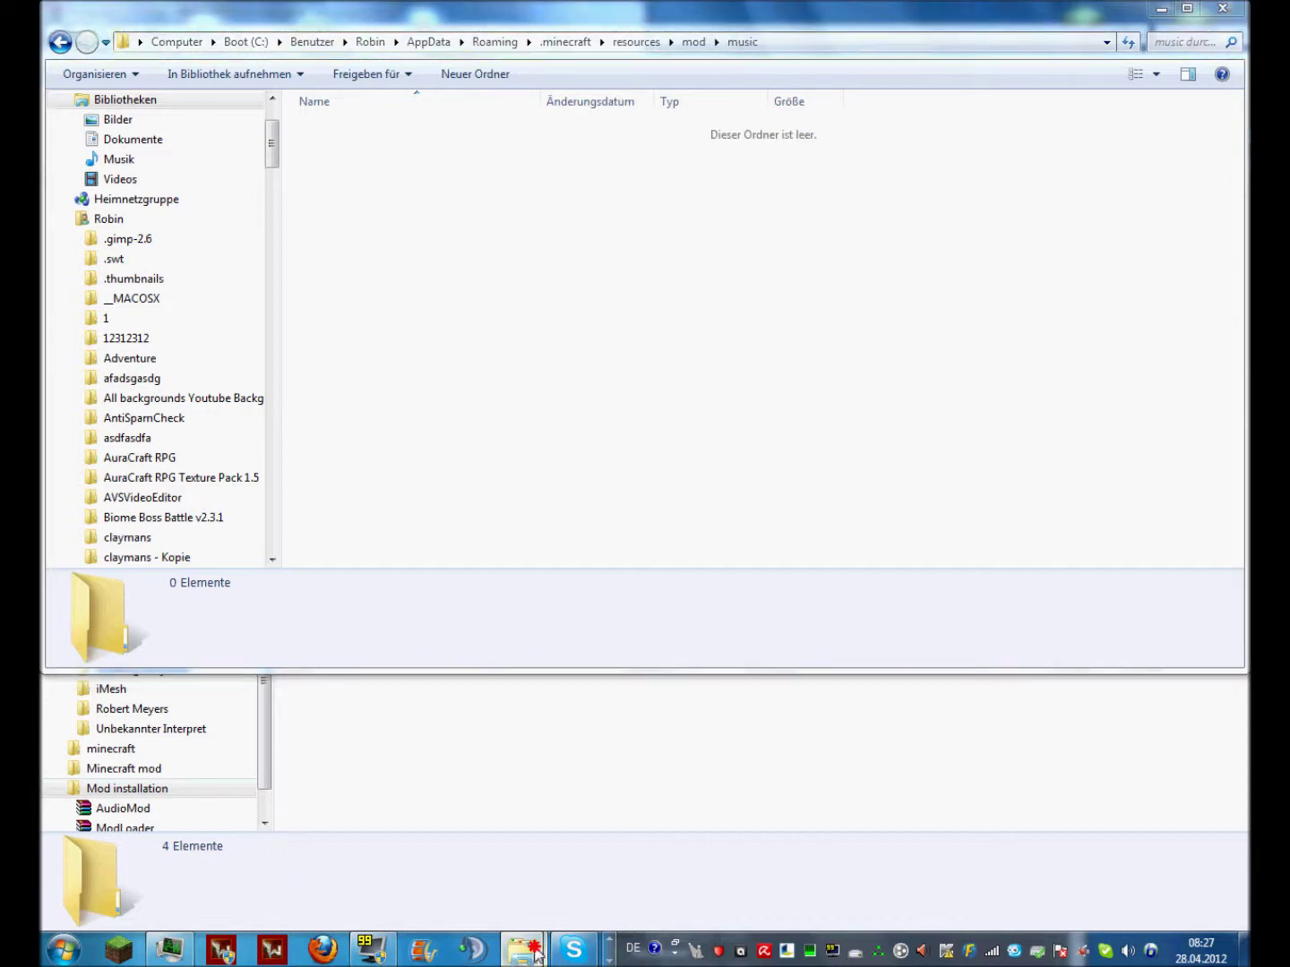
pyautogui.click(607, 845)
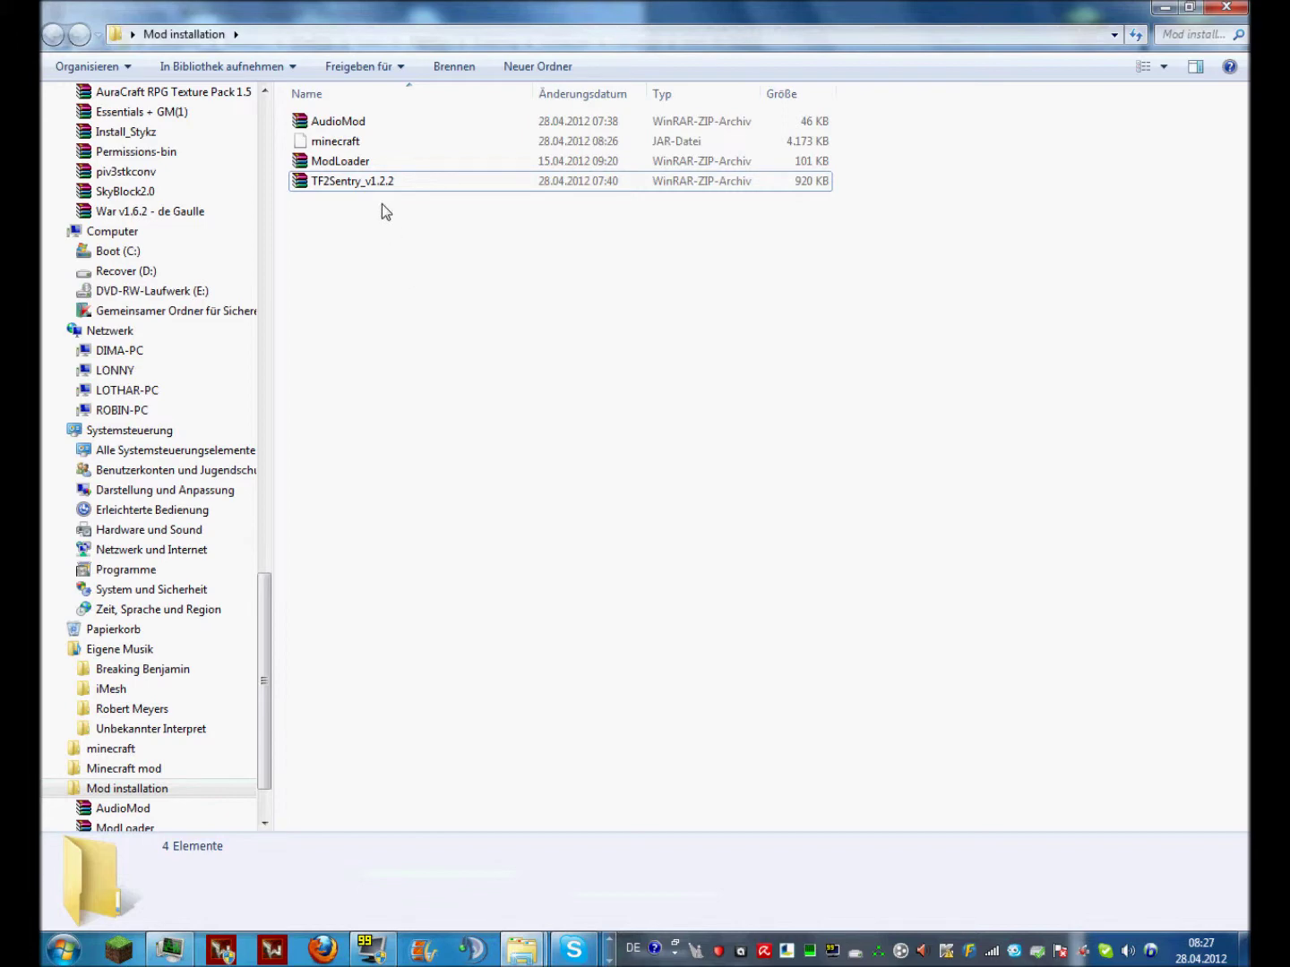
pyautogui.click(609, 959)
pyautogui.click(238, 950)
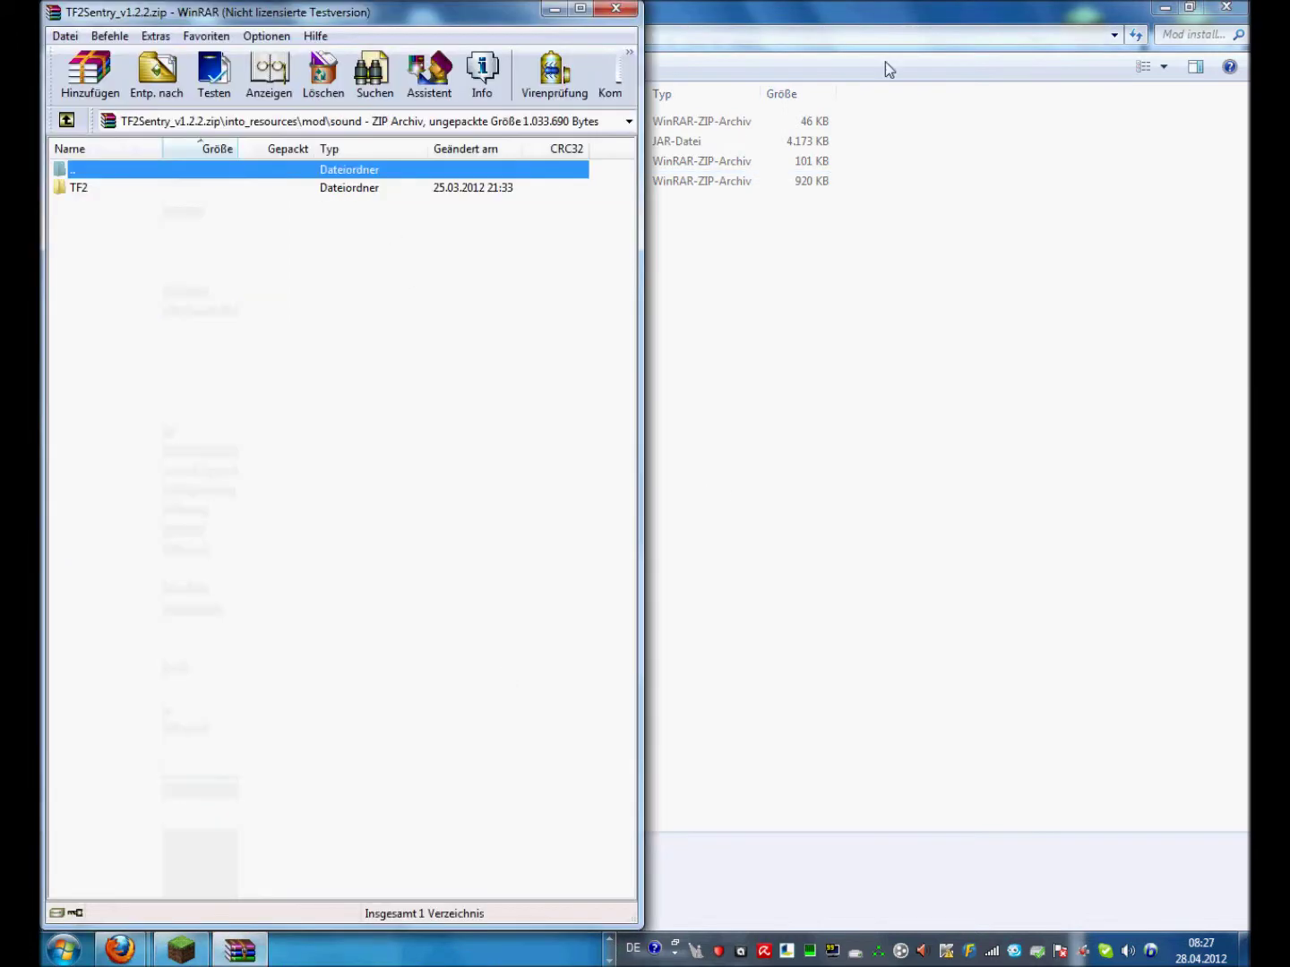
pyautogui.click(1165, 8)
pyautogui.click(1042, 77)
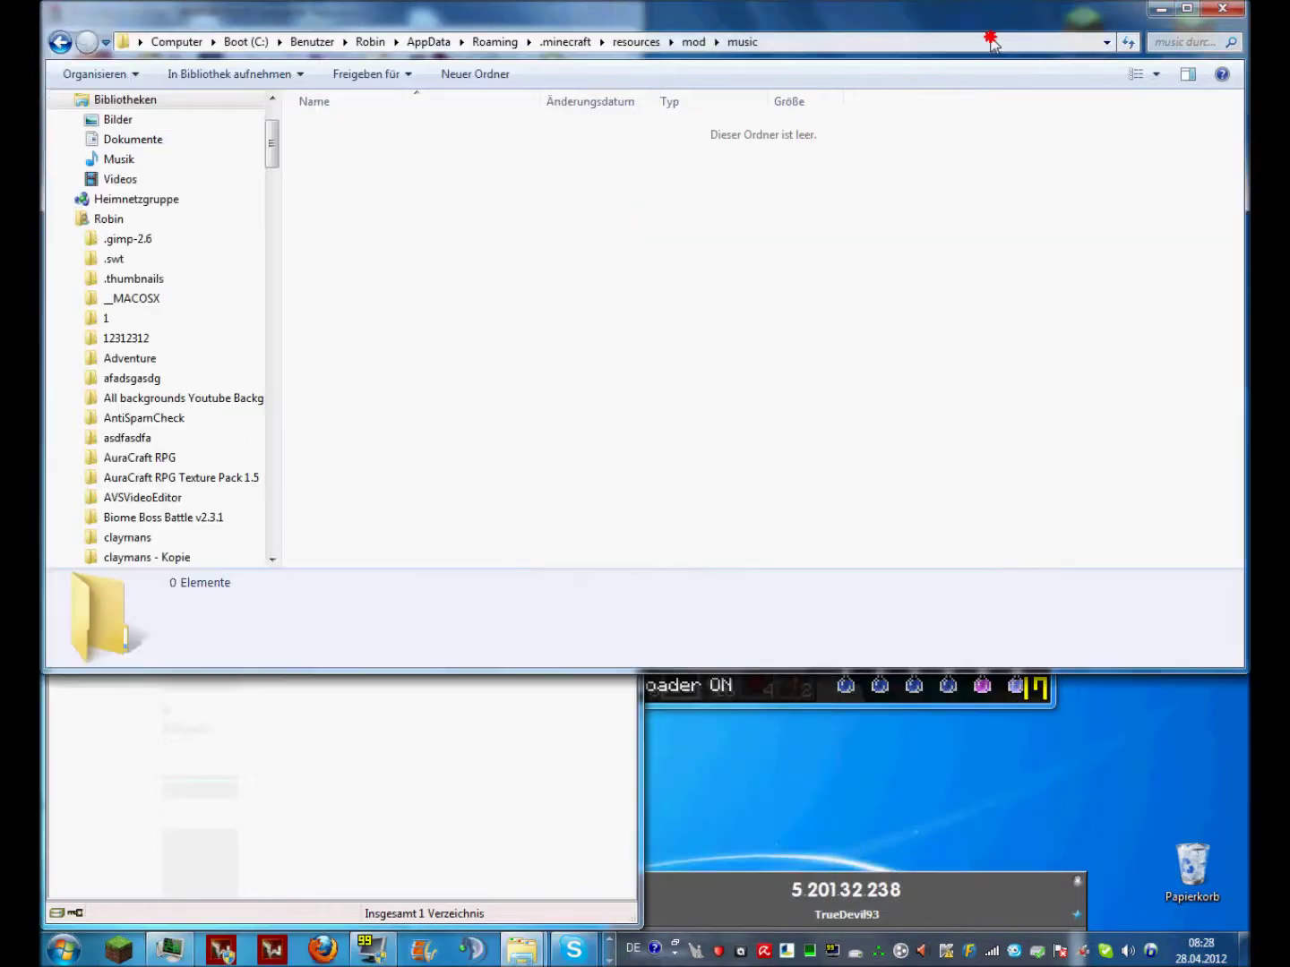
pyautogui.moveTo(788, 12); pyautogui.dragTo(1250, 304)
pyautogui.moveTo(506, 319); pyautogui.dragTo(433, 189)
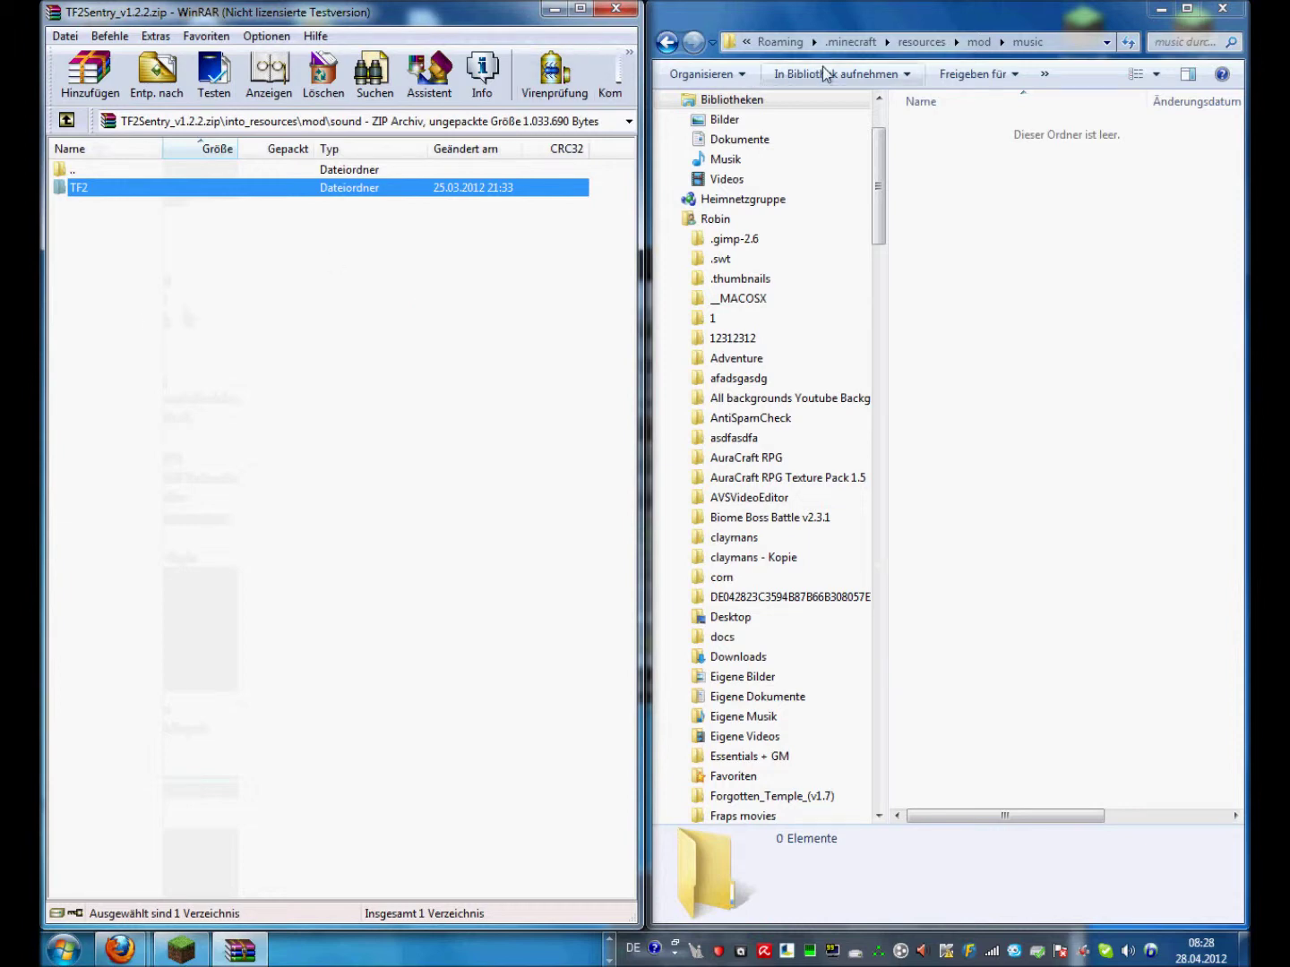
# Compare the sound folder in .minecraft's resources\mod with the mod\sound folder in the TF2Sentry archive.
pyautogui.click(979, 41)
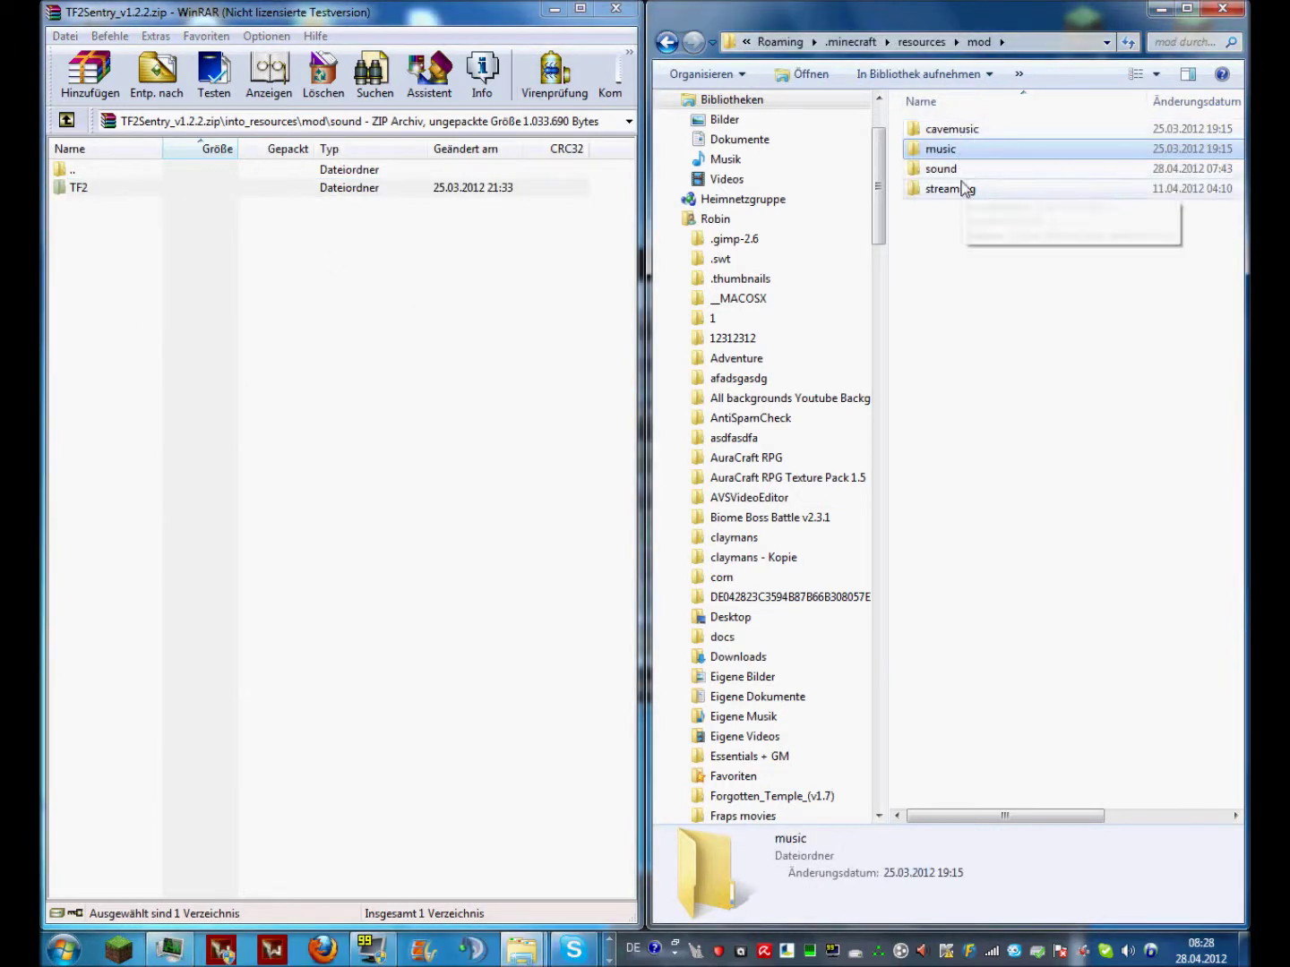
pyautogui.doubleClick(950, 170)
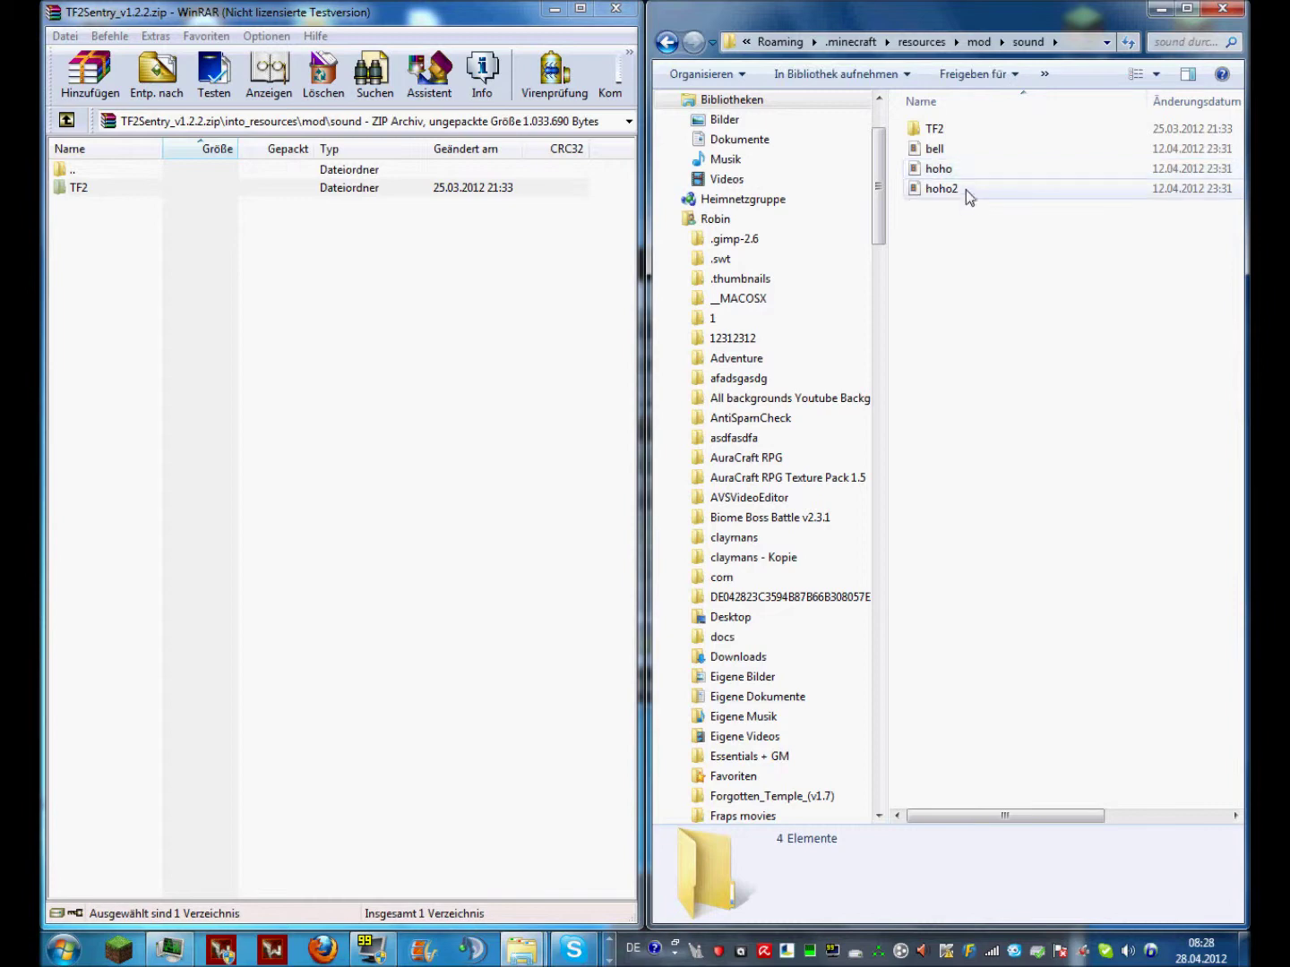
pyautogui.click(980, 41)
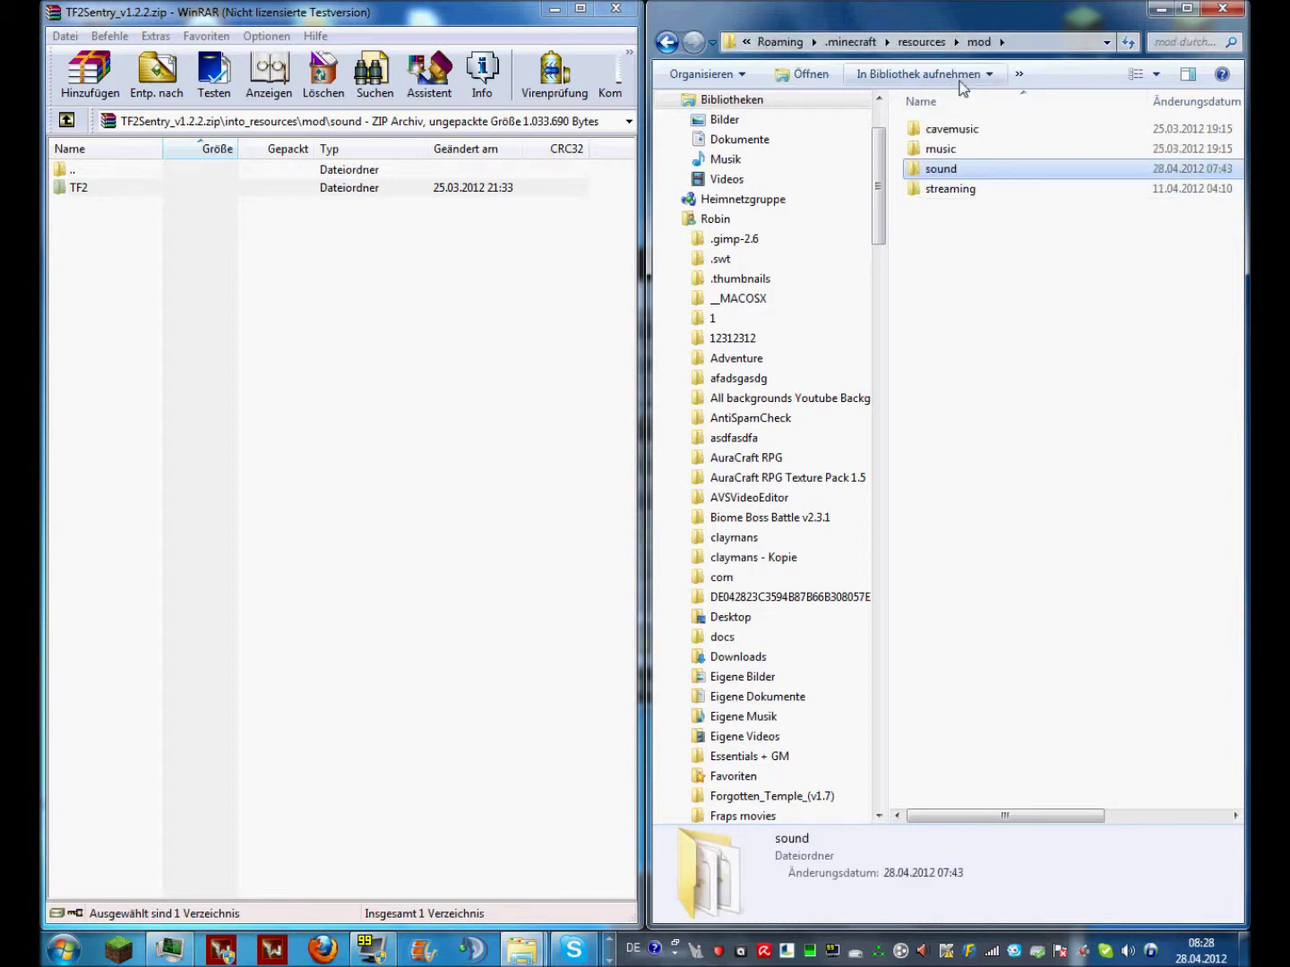
pyautogui.click(365, 167)
pyautogui.doubleClick(367, 169)
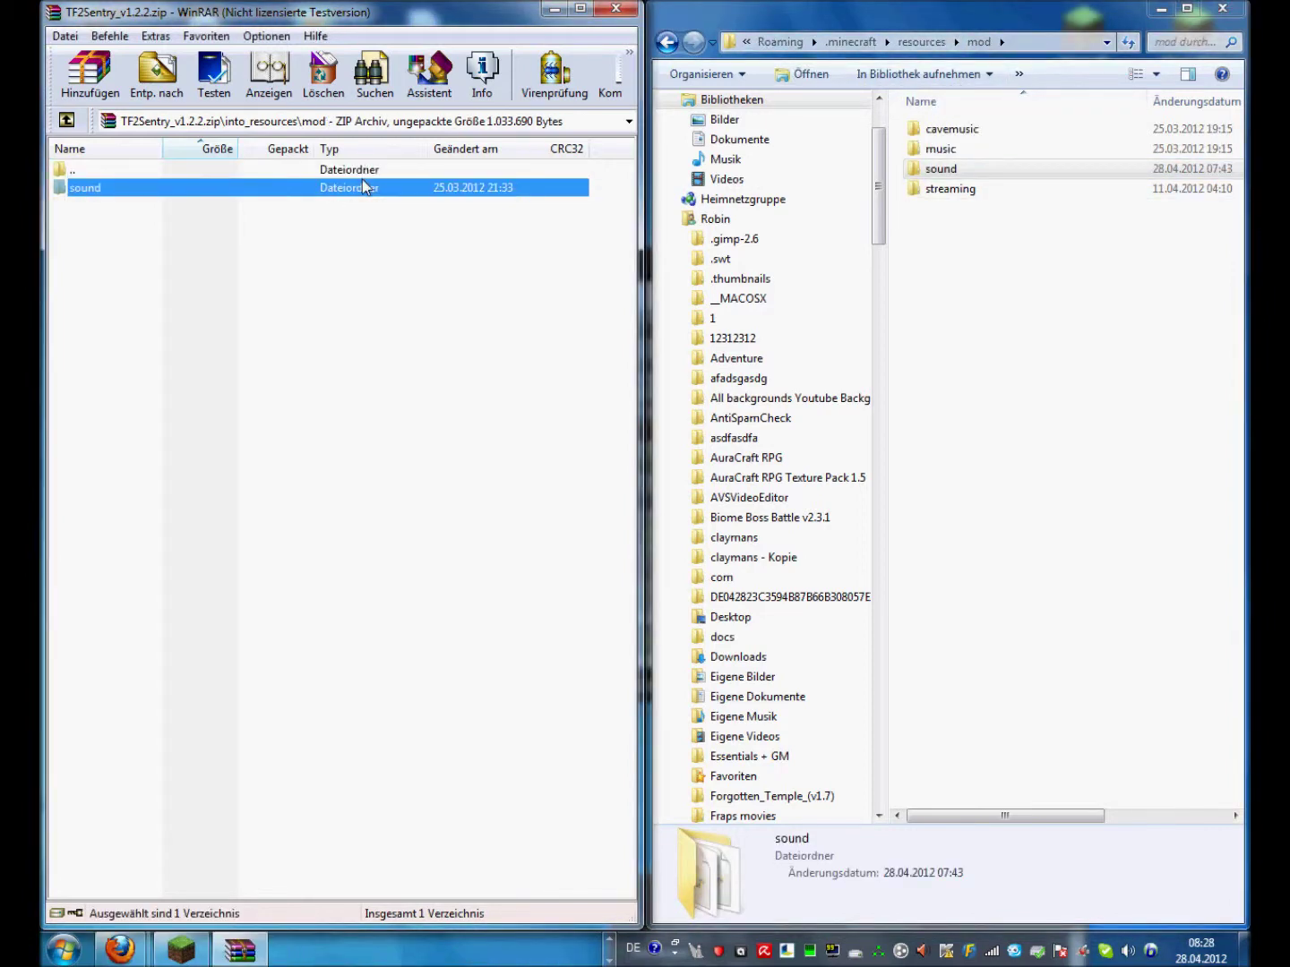
pyautogui.doubleClick(362, 185)
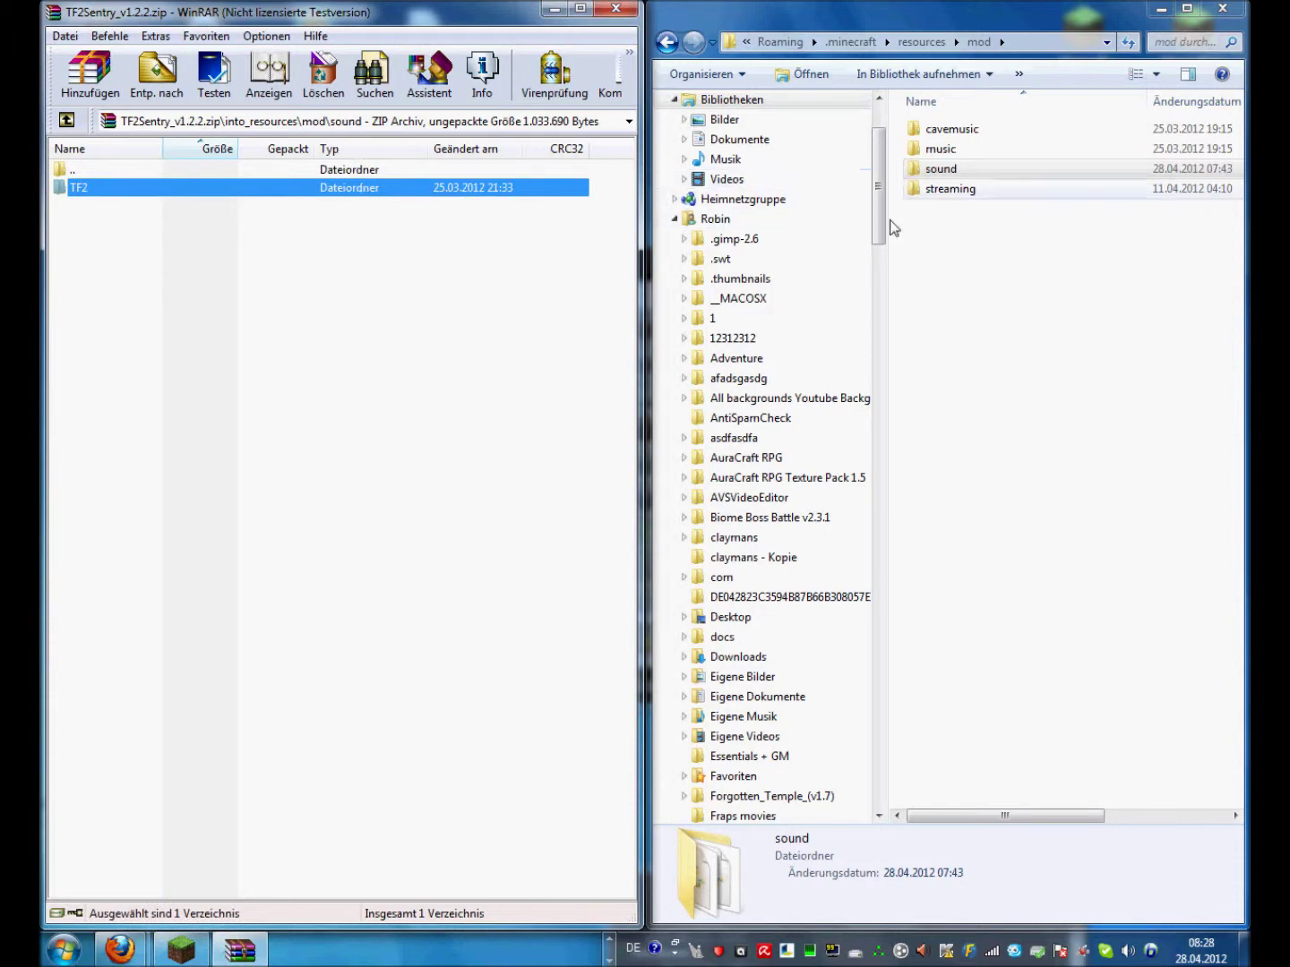
# Retrace the path from .minecraft's resources folder through mod to sound and select the TF2 folder in the archive.
pyautogui.click(922, 44)
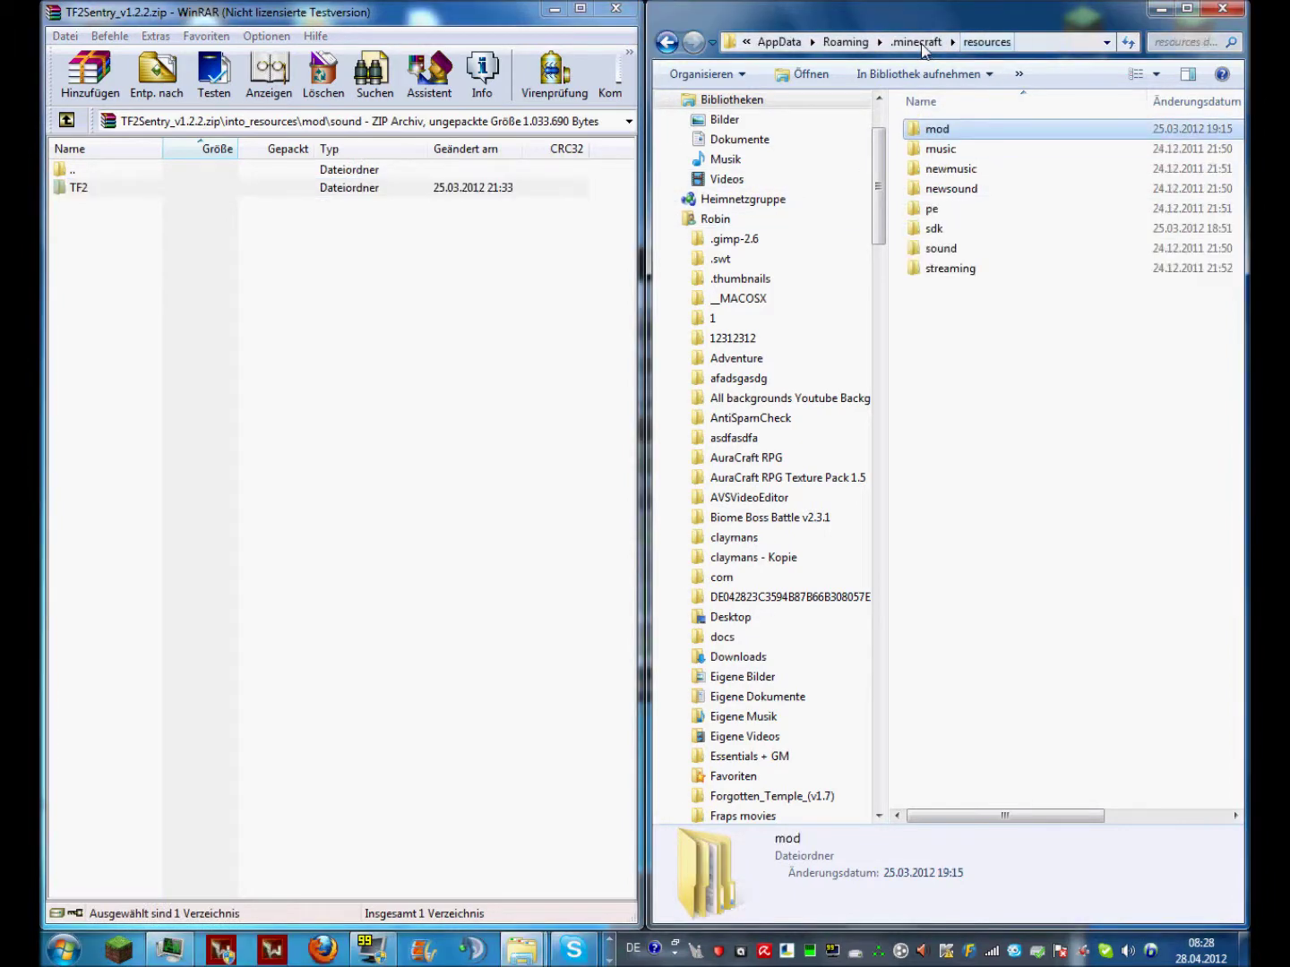
pyautogui.doubleClick(960, 138)
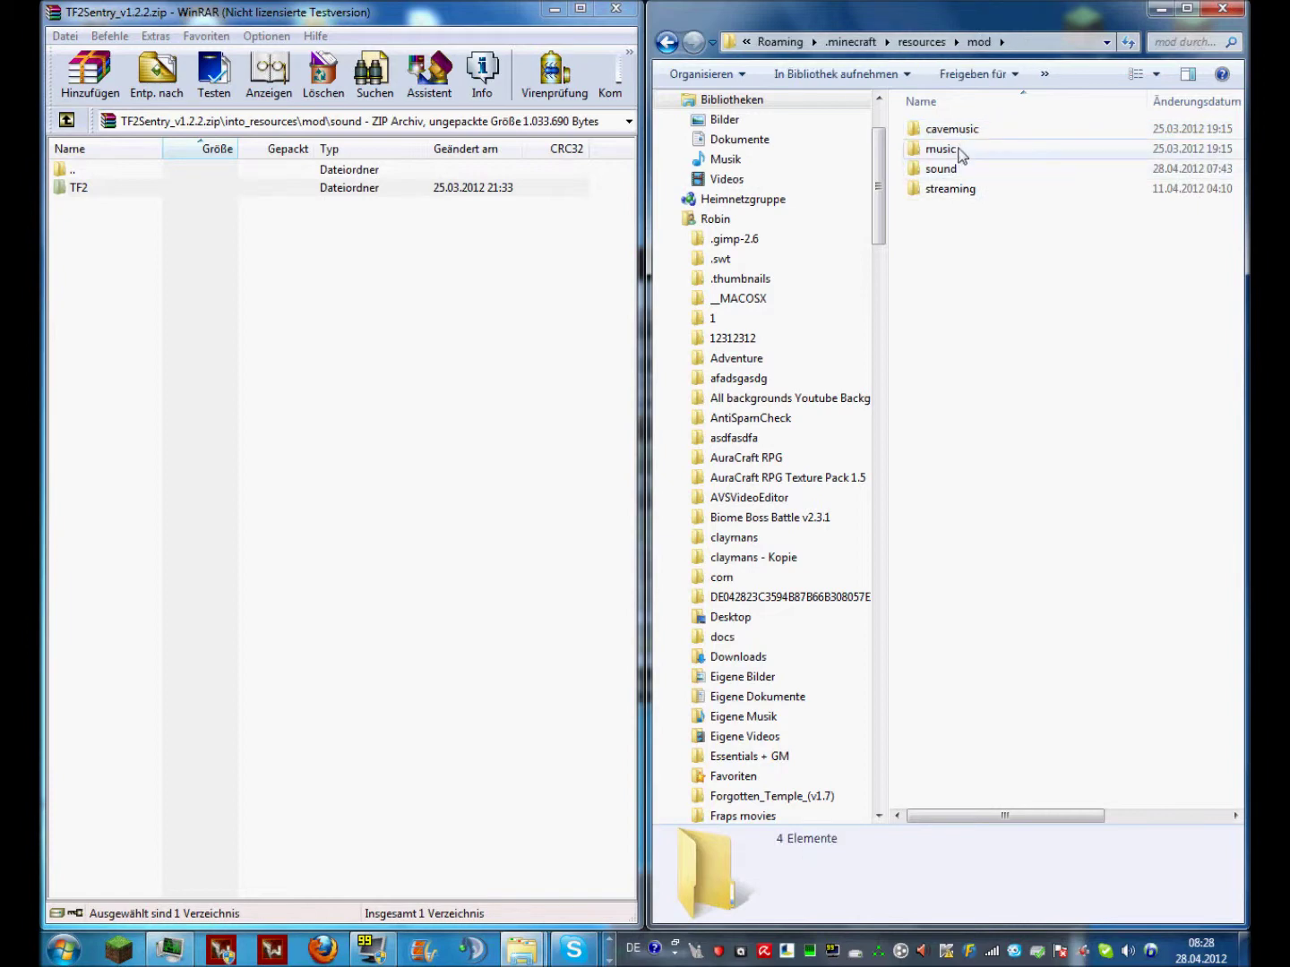
pyautogui.doubleClick(948, 169)
pyautogui.moveTo(275, 327); pyautogui.dragTo(593, 285)
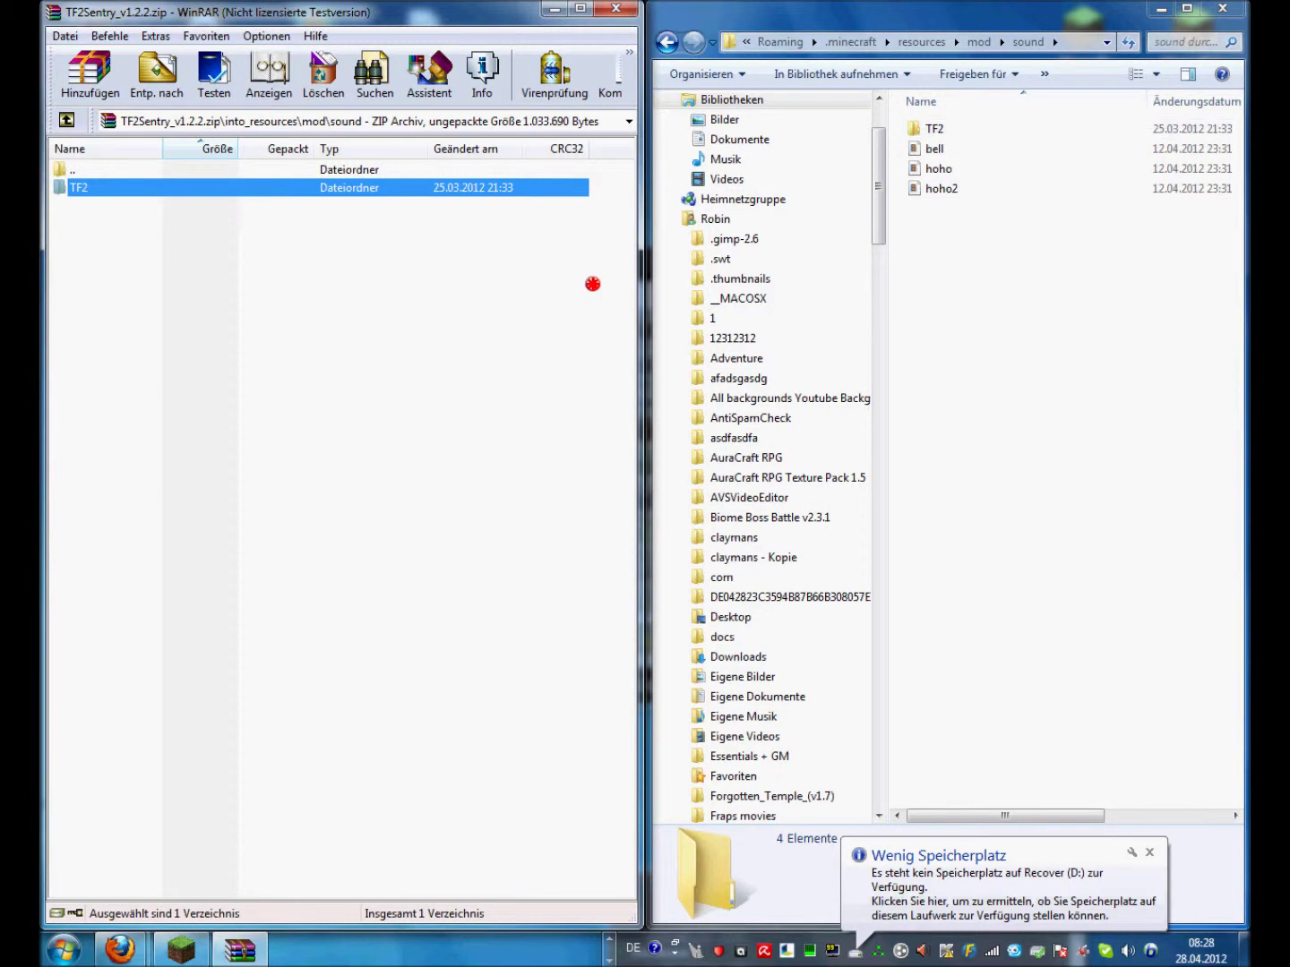
# Close the TF2Sentry_v1.2.2.zip archive and the sound folder window.
pyautogui.click(615, 8)
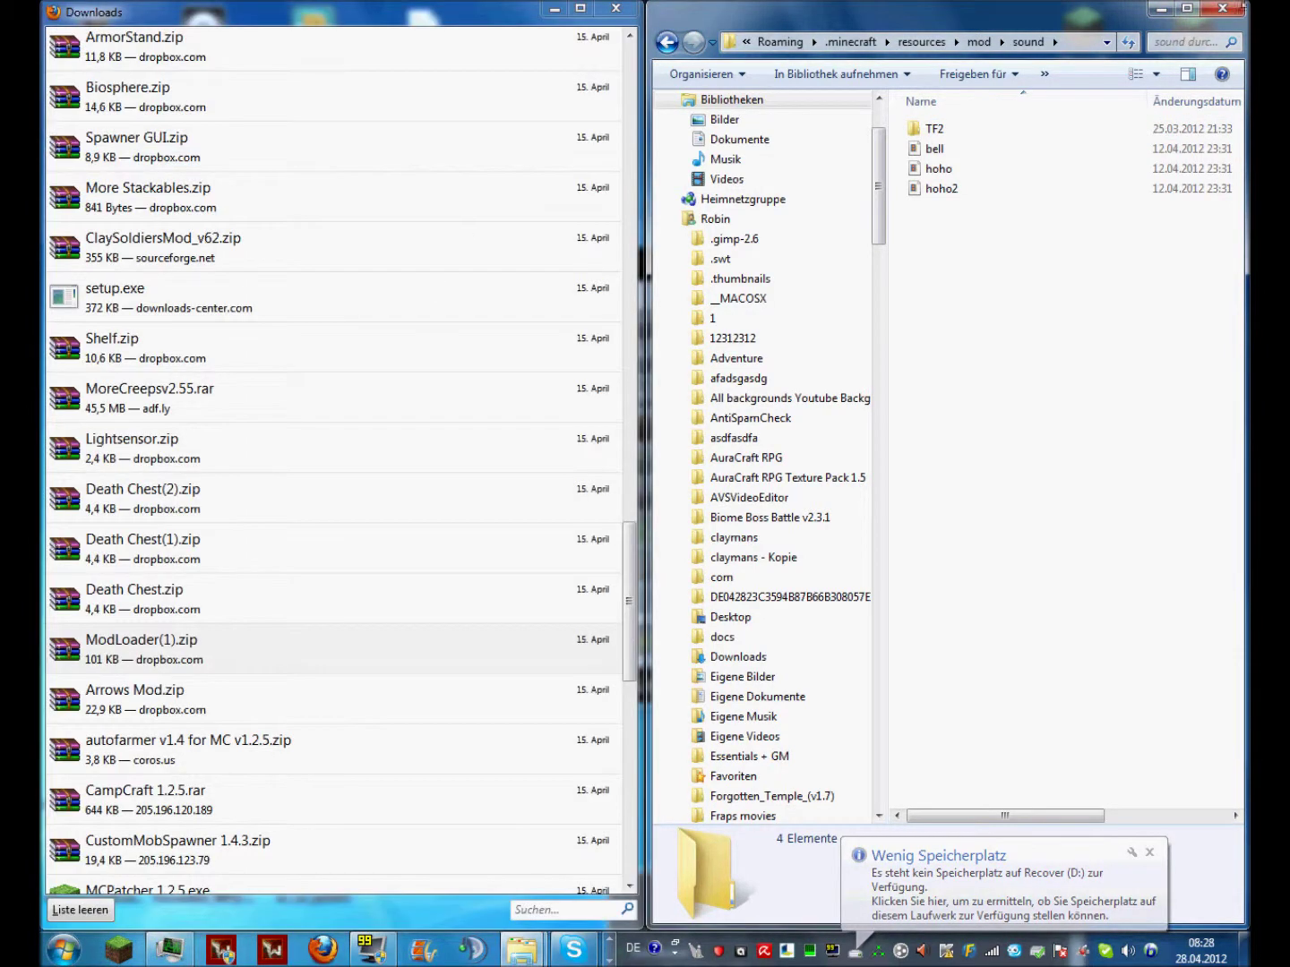
pyautogui.click(1222, 8)
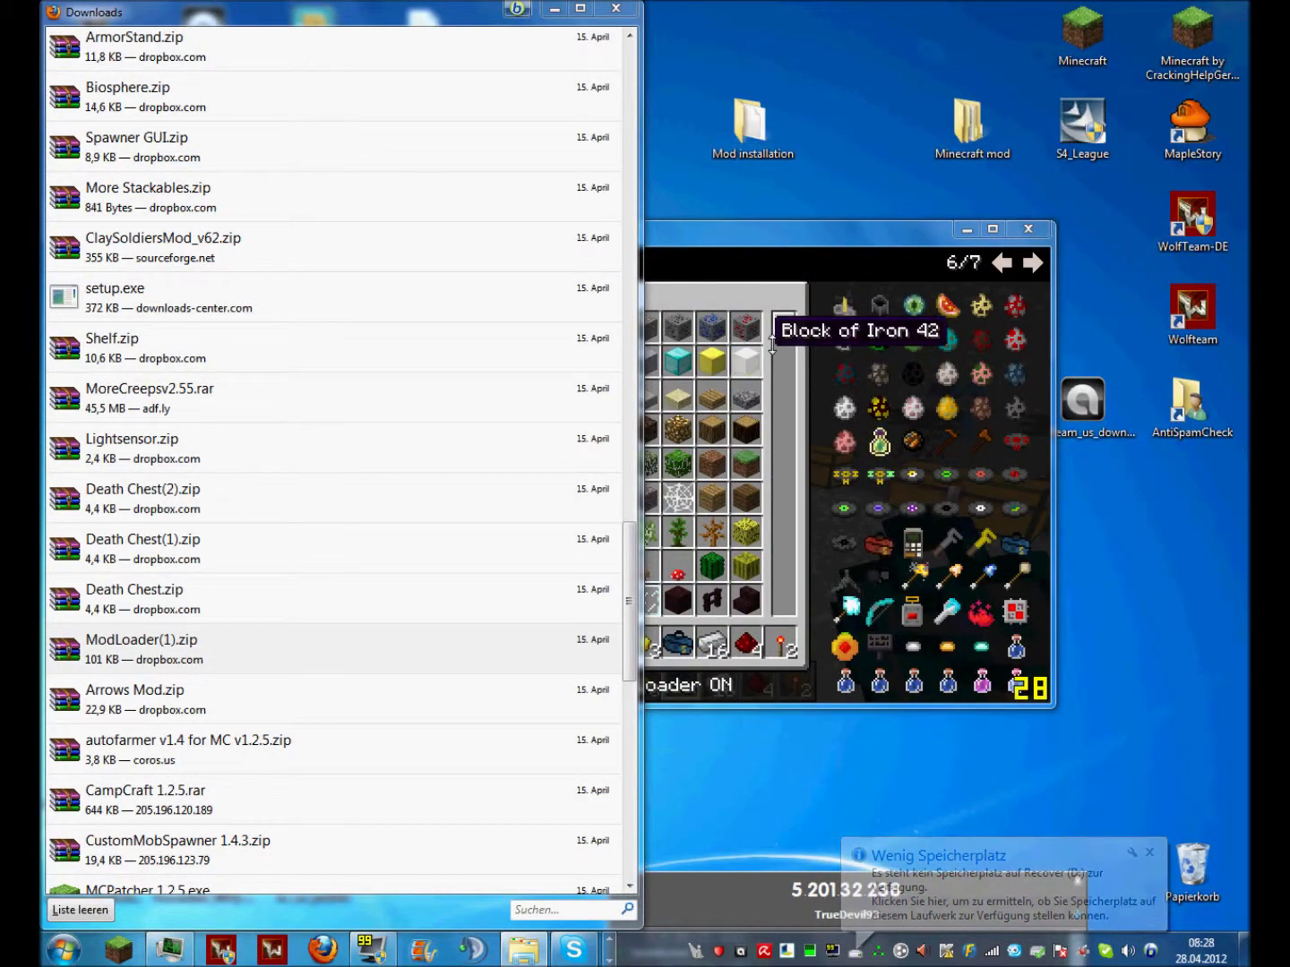
# Switch to Minecraft in a maximized window, leave the inventory and equip the third hotbar item.
pyautogui.click(827, 247)
pyautogui.moveTo(826, 247); pyautogui.dragTo(832, 3)
pyautogui.press('e')
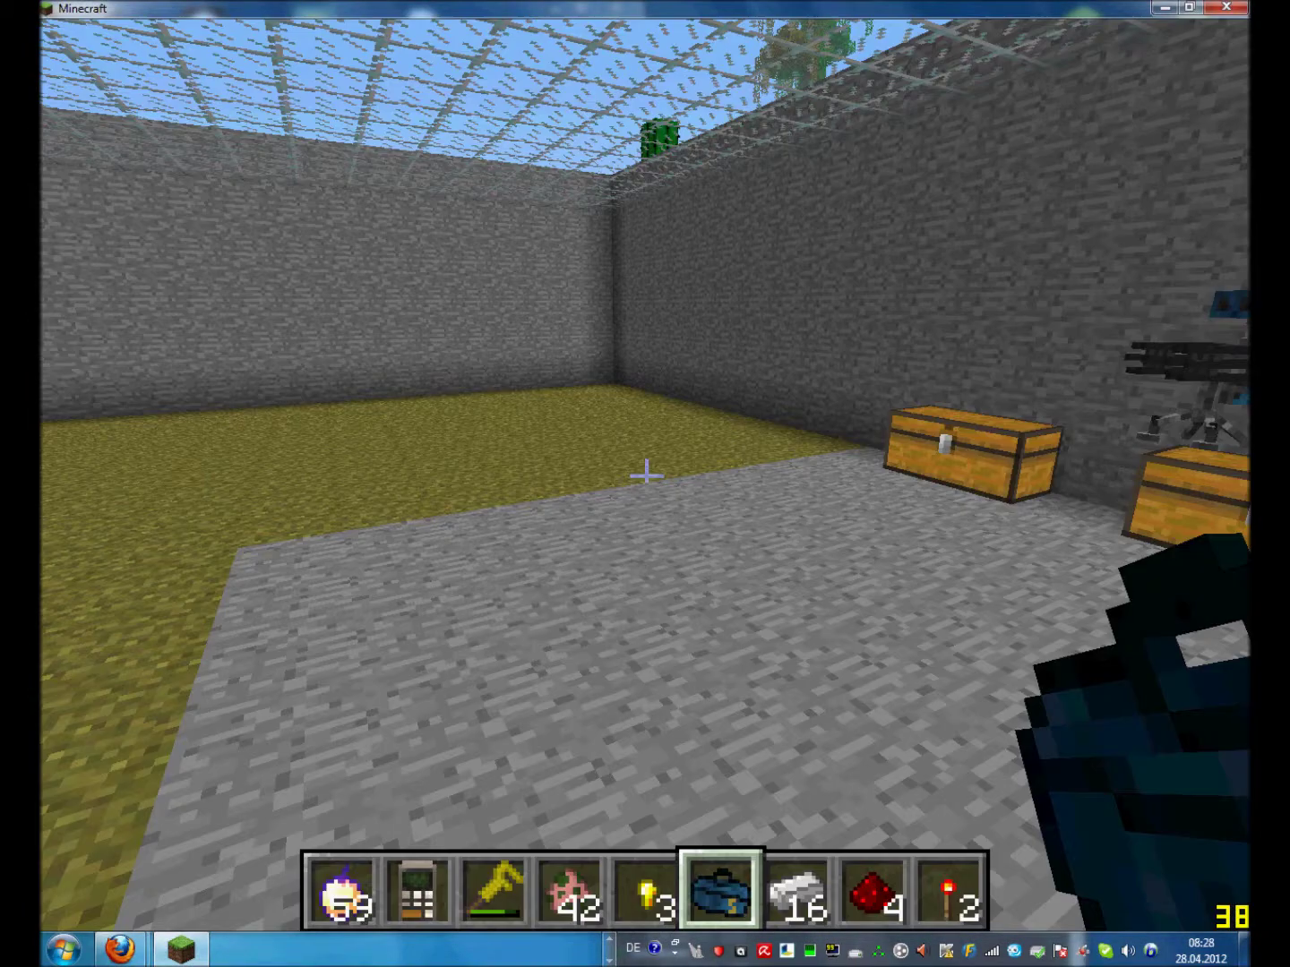
pyautogui.press('3')
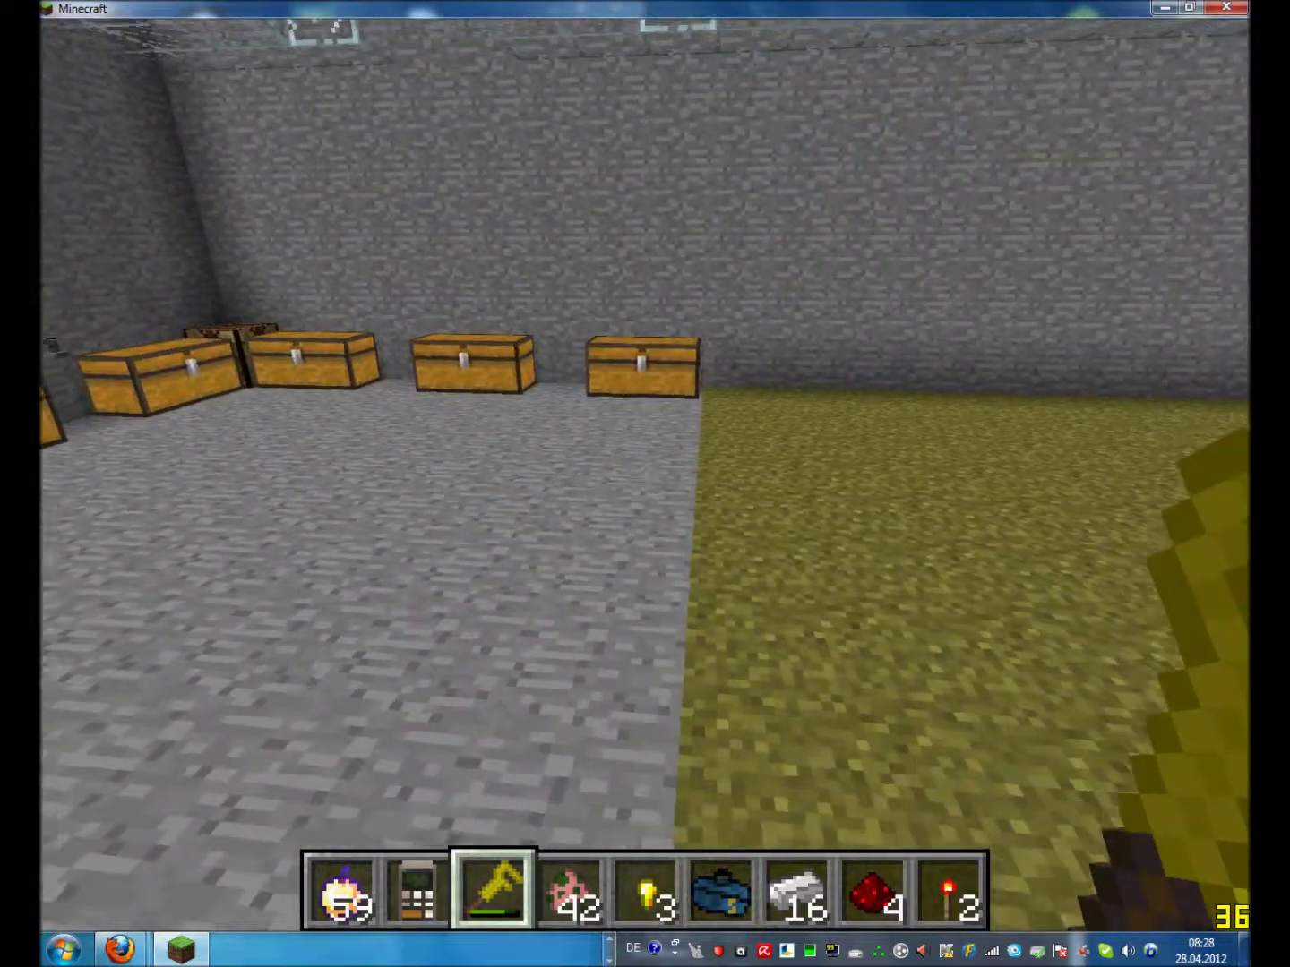